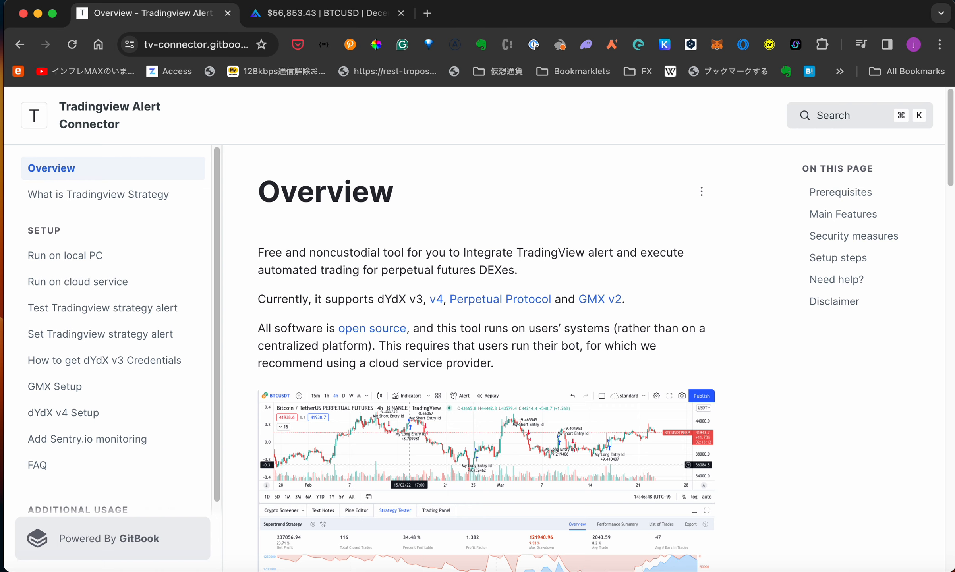
- Scroll the Run on cloud service guide beside the Render overview listing tv-prod
scroll(590, 388, down, 10)
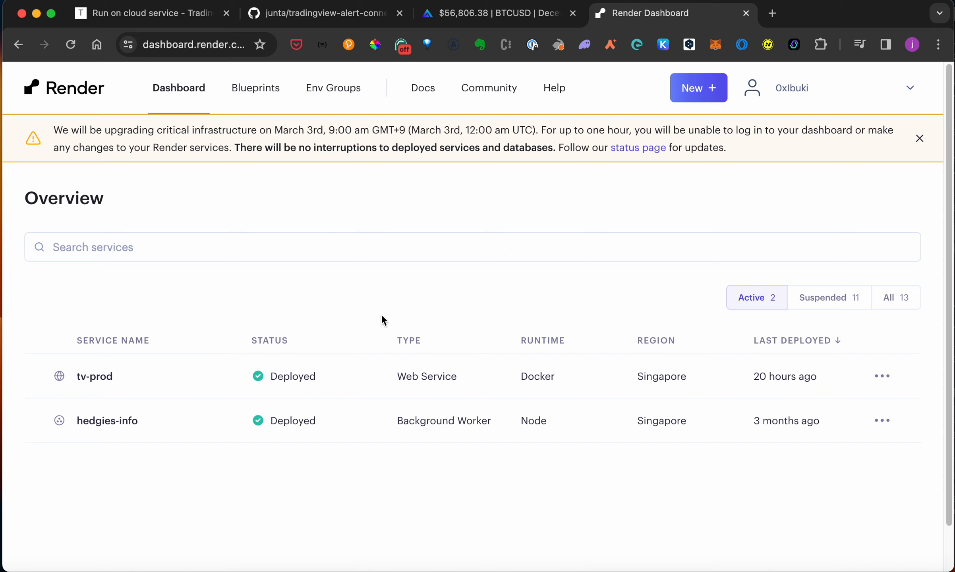
- Start a new Render web service that builds and deploys from a Git repository
click(694, 95)
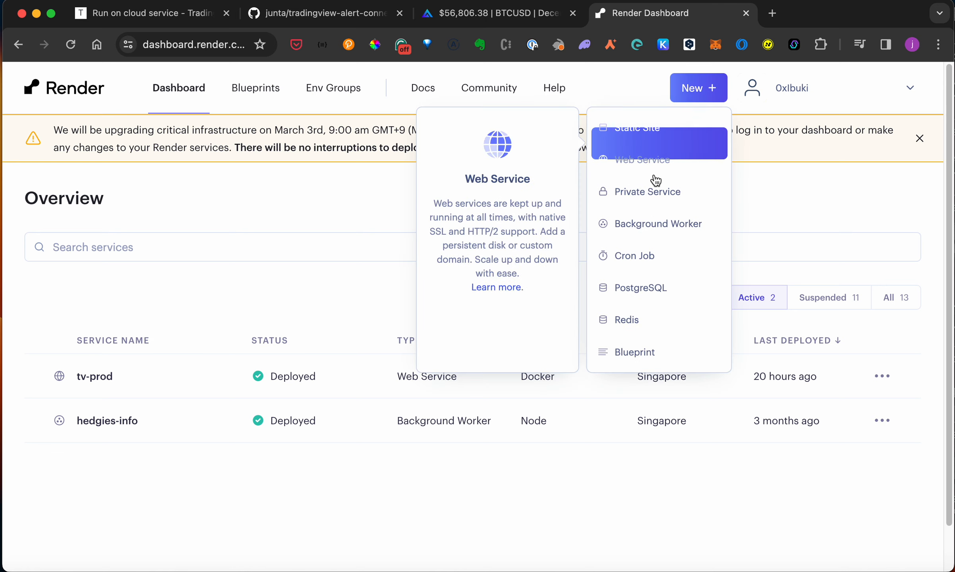
click(648, 157)
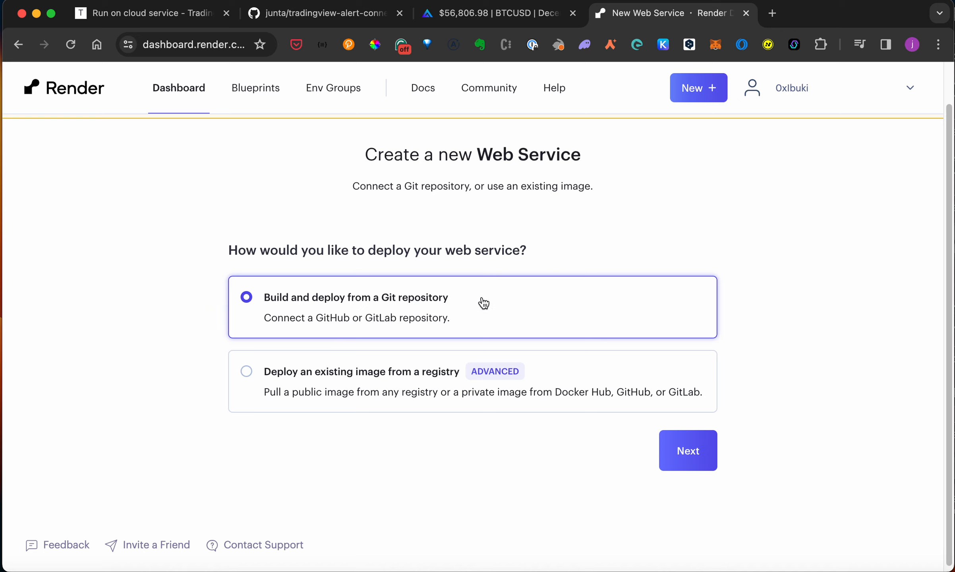
click(686, 456)
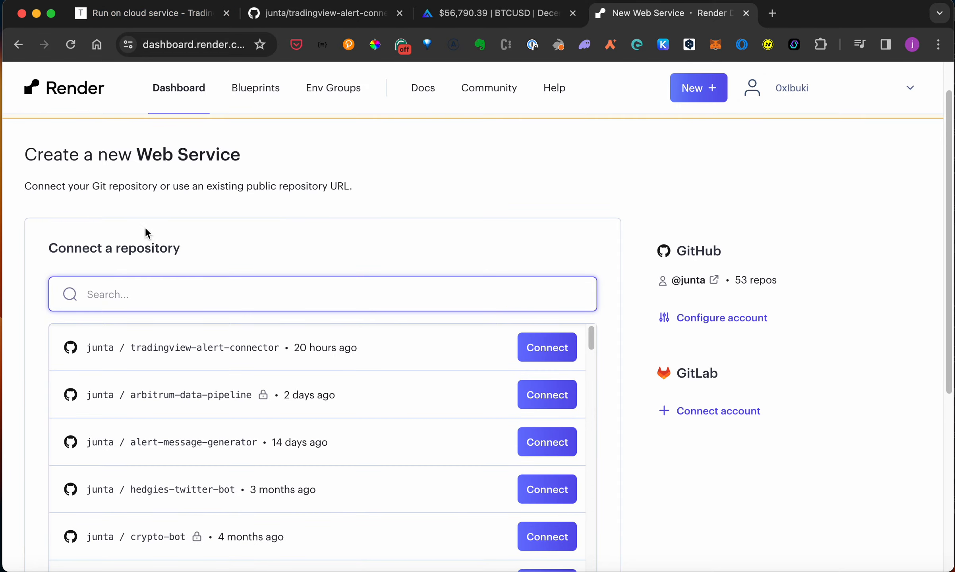
click(177, 28)
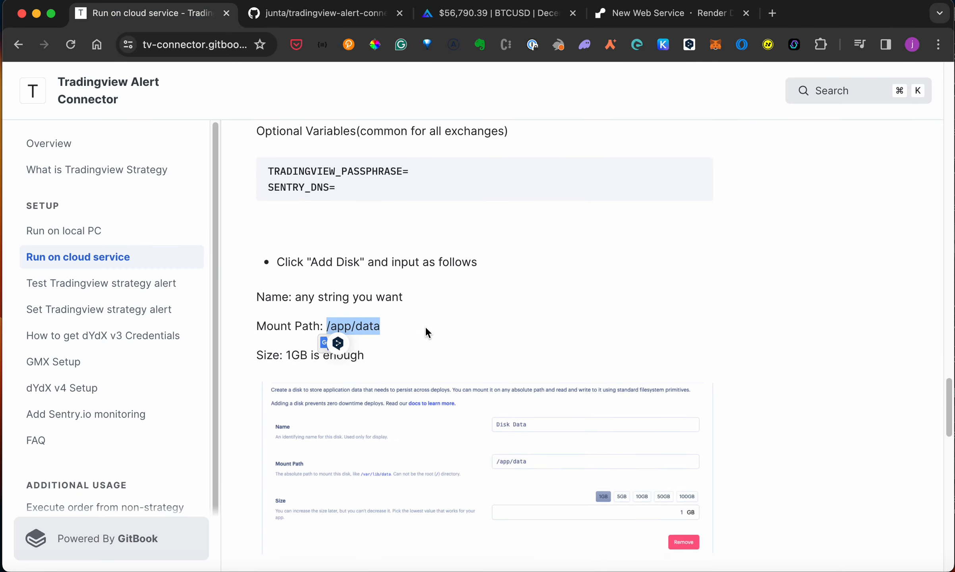
- Copy the tradingview-alert-connector GitHub URL and connect that repository in Render
scroll(427, 330, up, 10)
scroll(426, 333, down, 6)
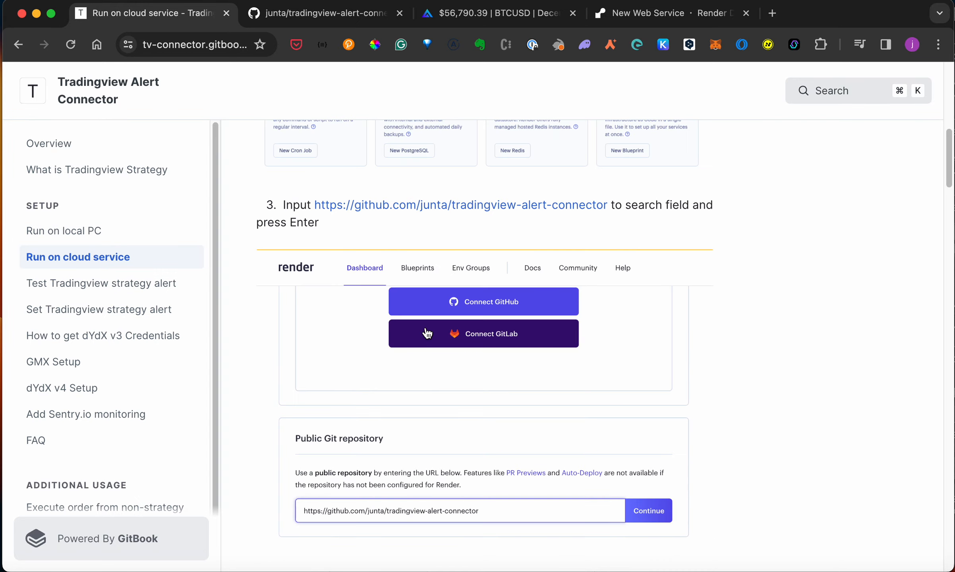
scroll(426, 333, up, 2)
click(396, 272)
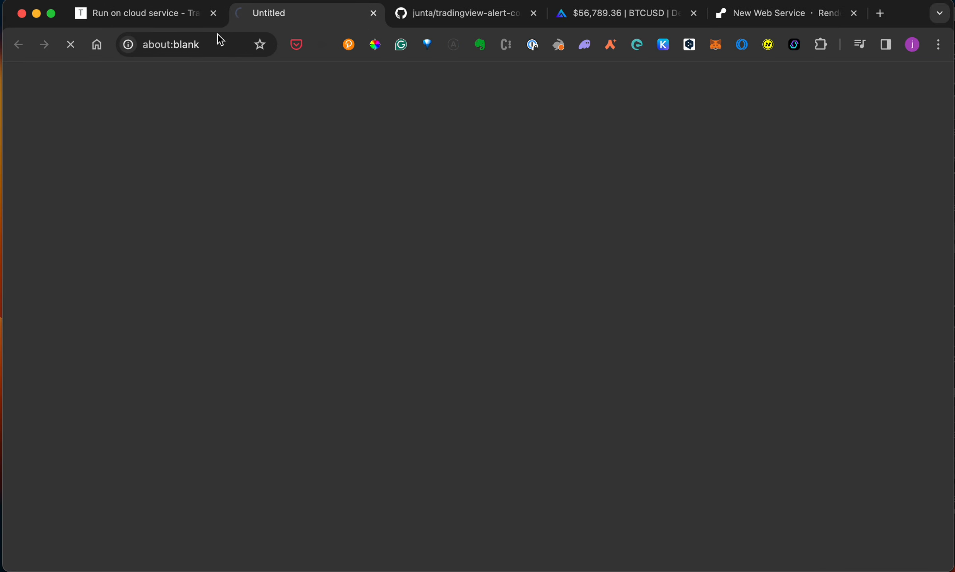
click(190, 42)
key(super+c)
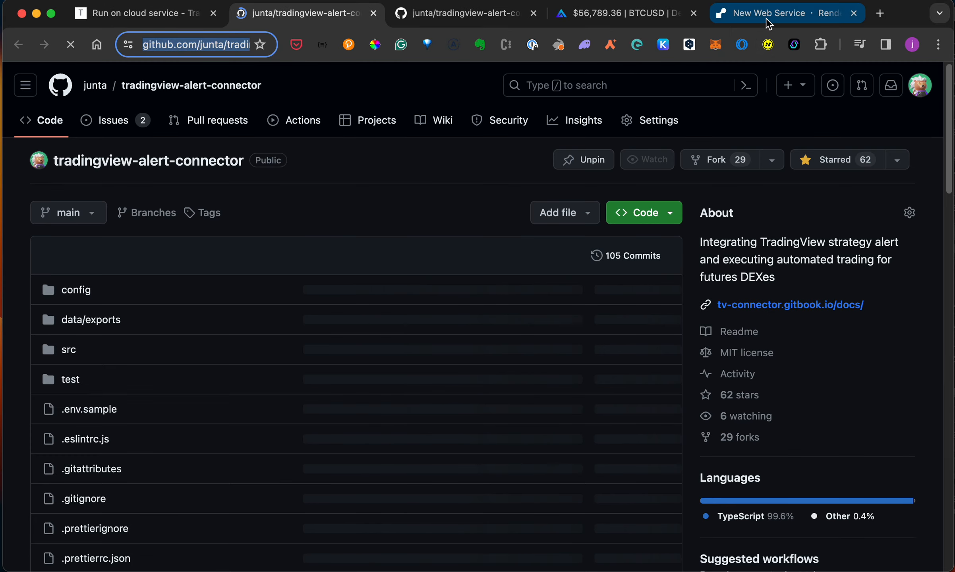
click(767, 16)
key(super+v)
scroll(468, 238, down, 2)
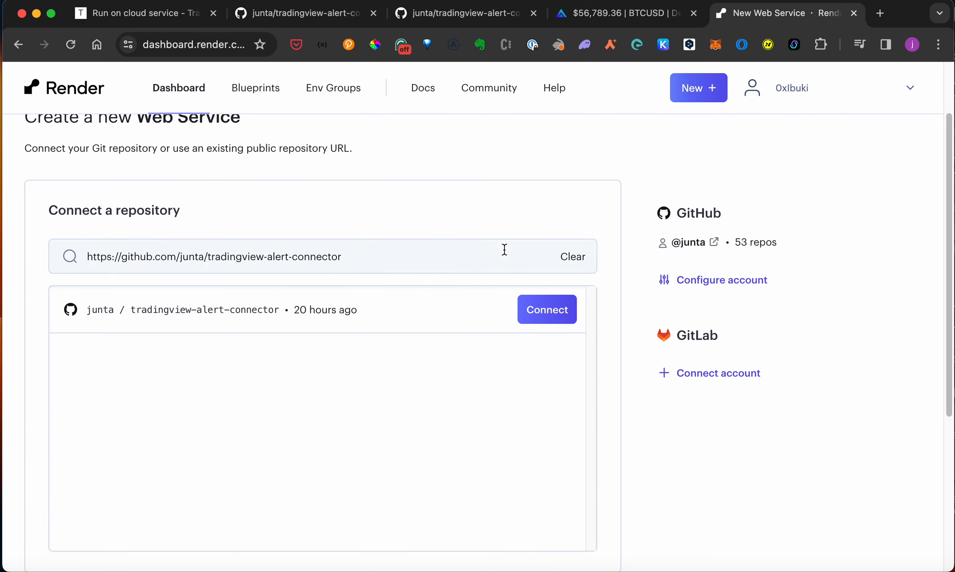
click(548, 313)
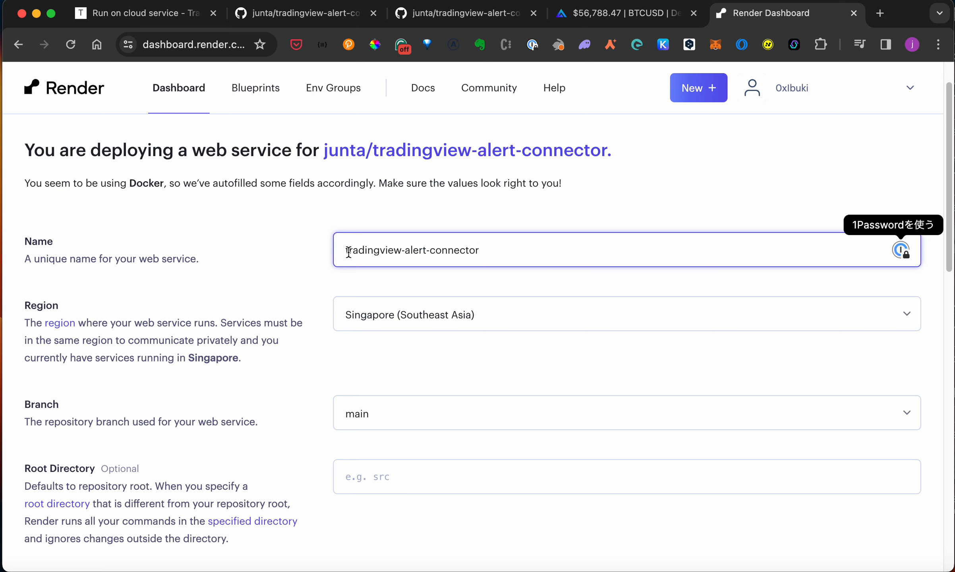
scroll(309, 301, down, 1)
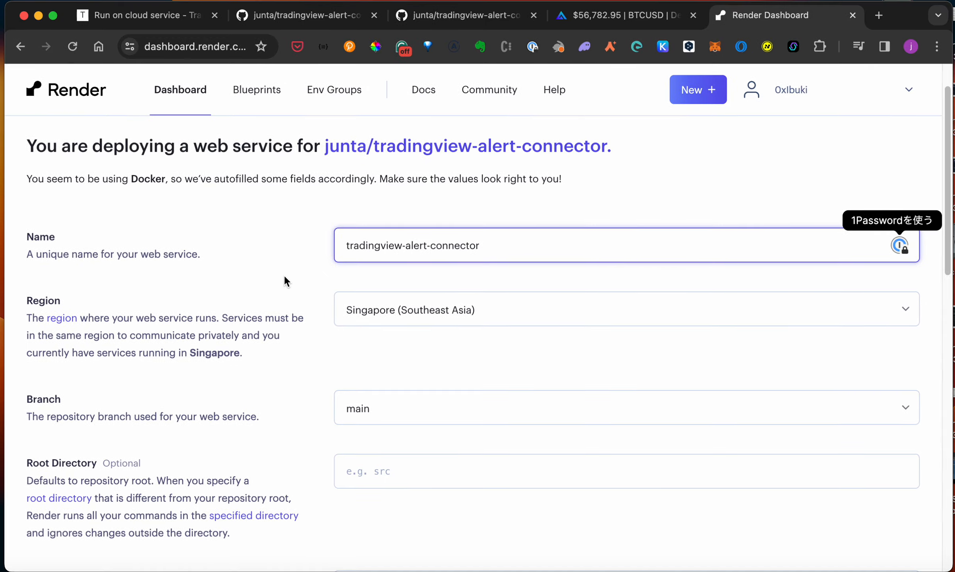
scroll(405, 250, down, 10)
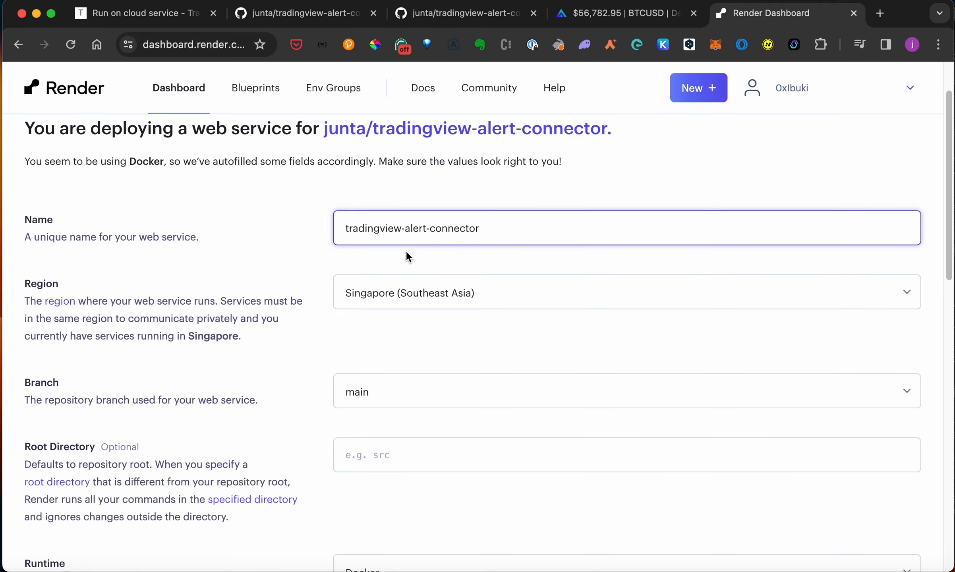
scroll(387, 321, down, 4)
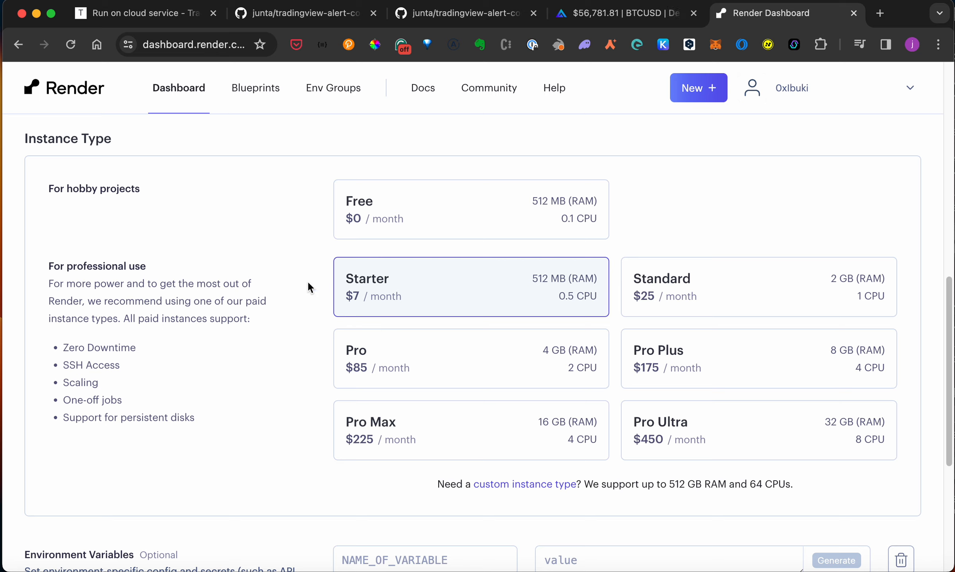
scroll(341, 292, down, 1)
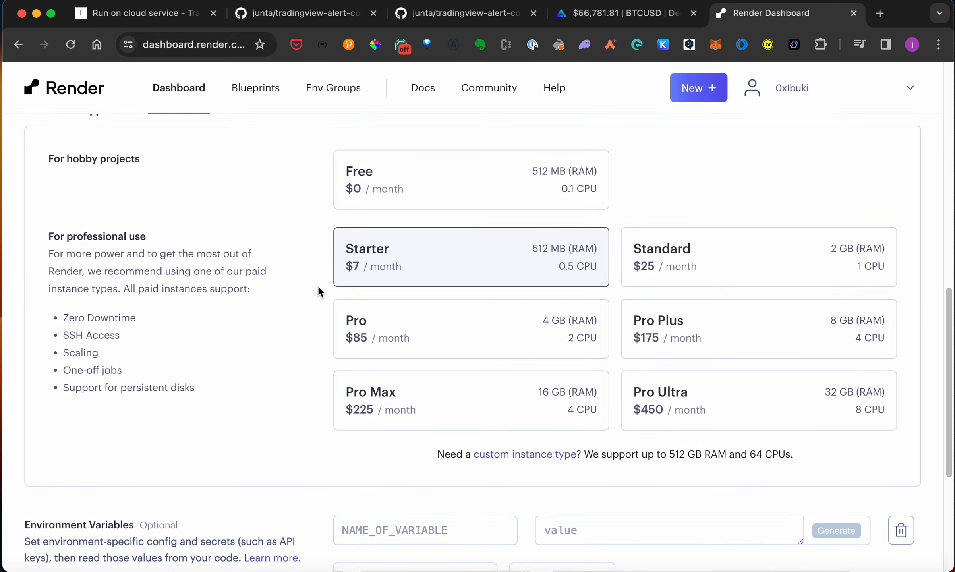
scroll(435, 269, down, 3)
scroll(436, 269, down, 5)
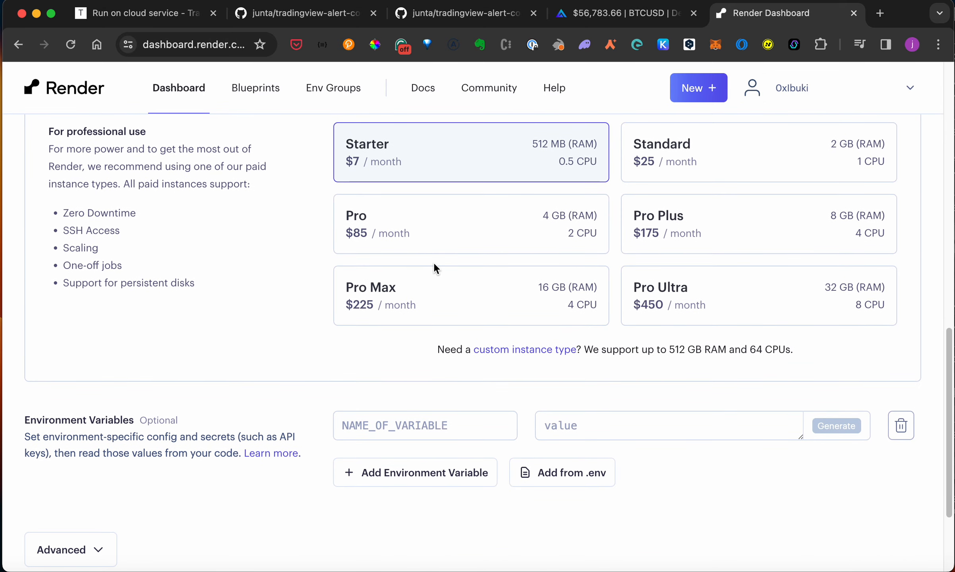
scroll(351, 270, down, 1)
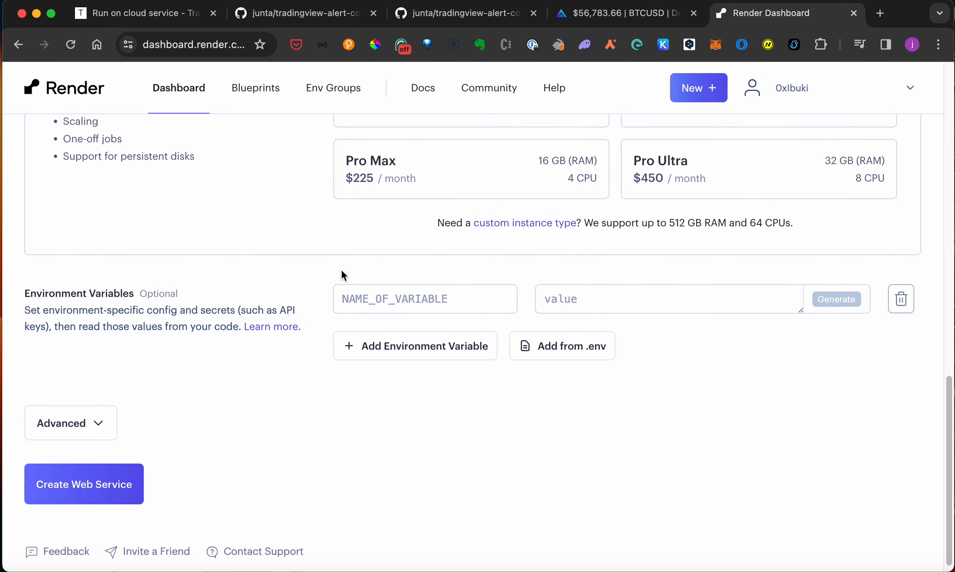
- Paste the guide's GMX v2 environment variable lines into Render's Add from .env box
click(552, 356)
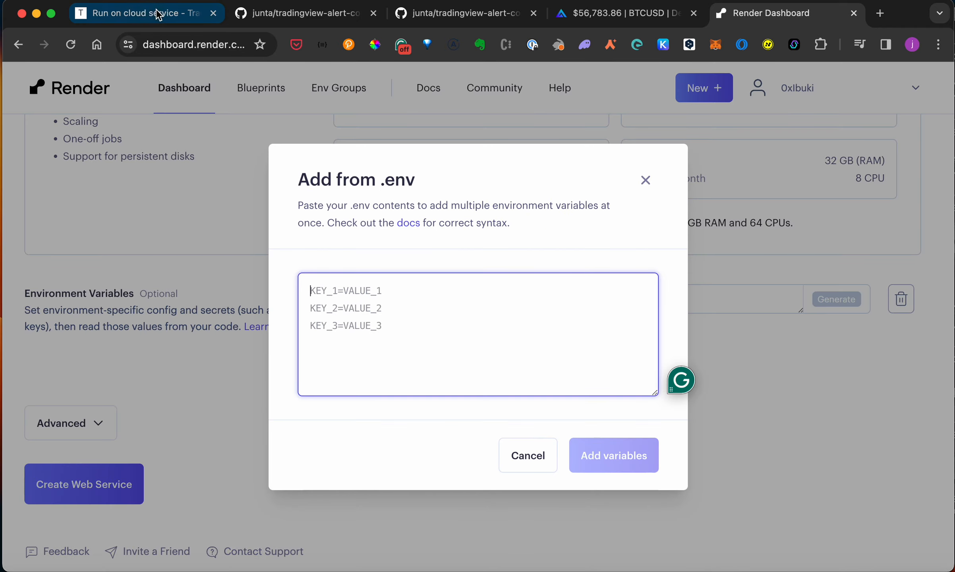
click(137, 13)
scroll(429, 421, down, 15)
scroll(431, 429, down, 20)
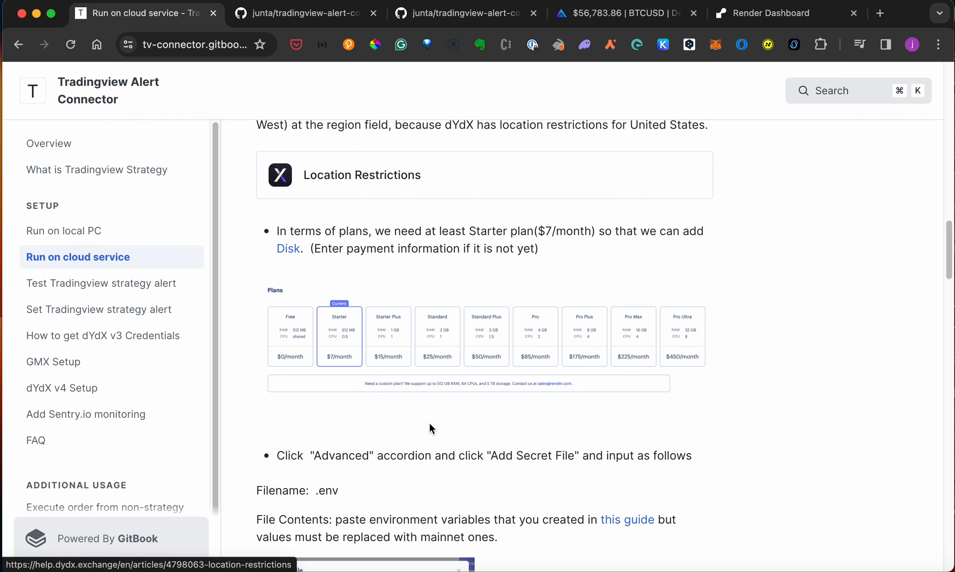
scroll(429, 421, down, 5)
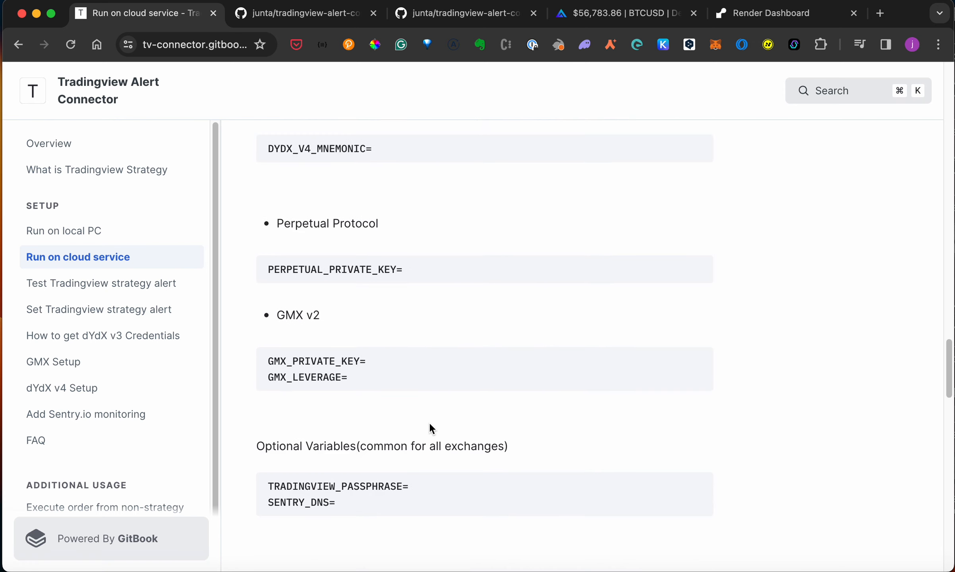
click(699, 362)
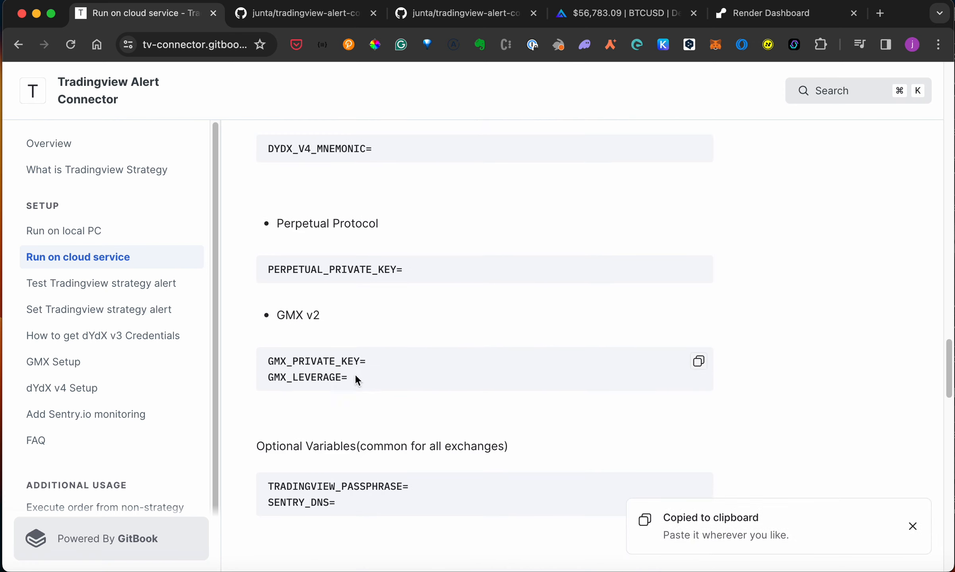
click(781, 15)
key(super+v)
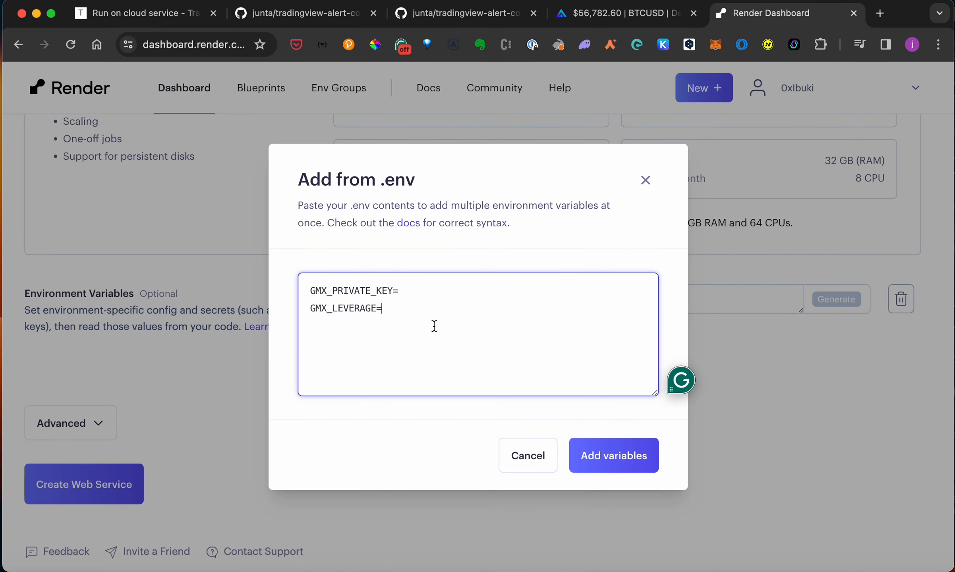
- Enter the GMX private key value and leverage 2, then add the variables
click(427, 295)
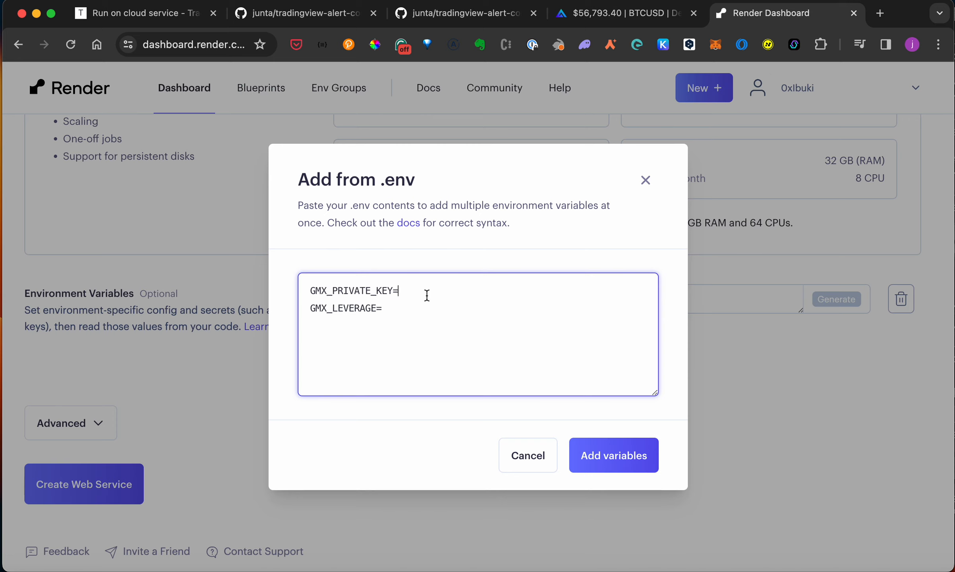
text(faerafcfd)
click(425, 306)
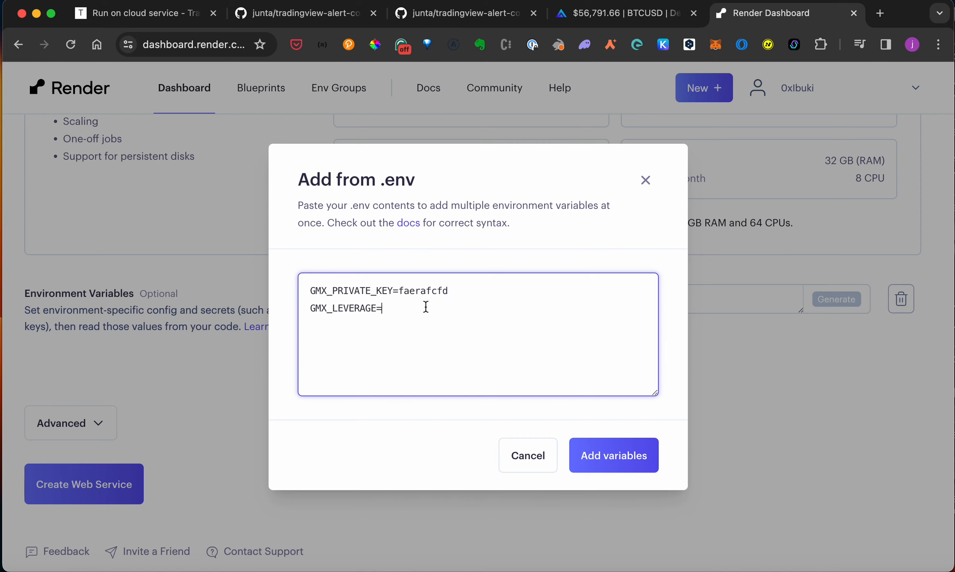
text(2)
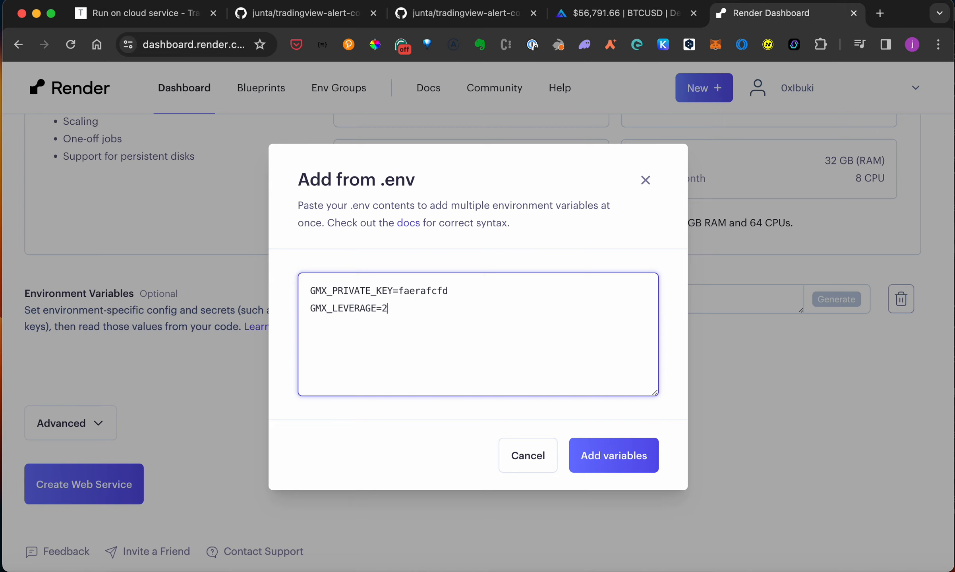
click(618, 453)
scroll(556, 454, down, 2)
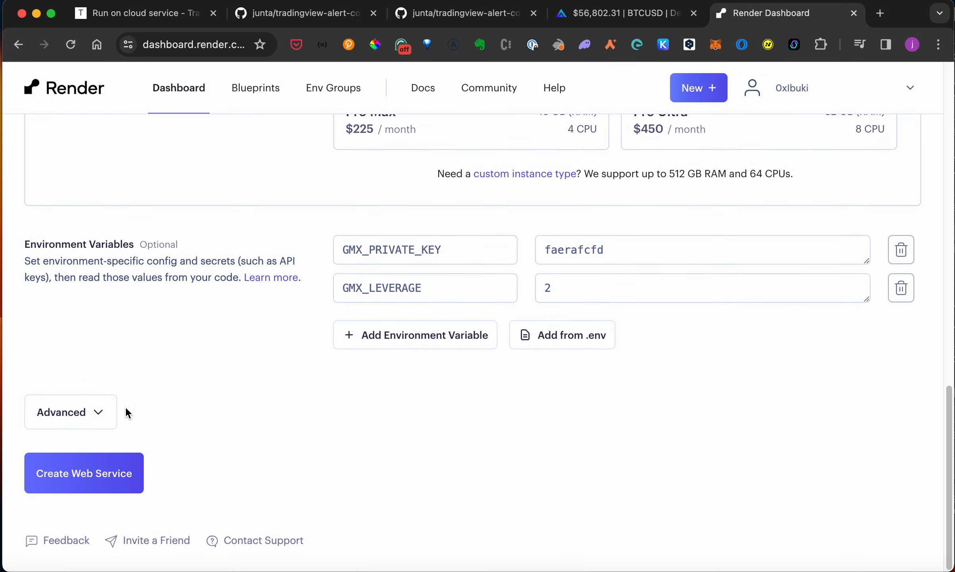
- Expand the Advanced settings and add a disk named 'My Disk'
click(59, 418)
scroll(269, 332, down, 3)
scroll(268, 328, down, 10)
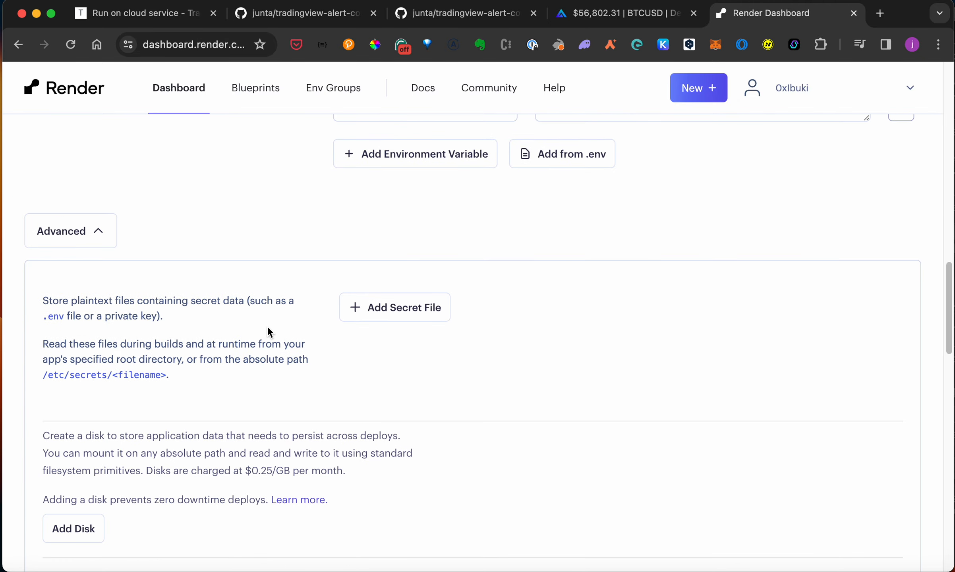
scroll(268, 328, down, 20)
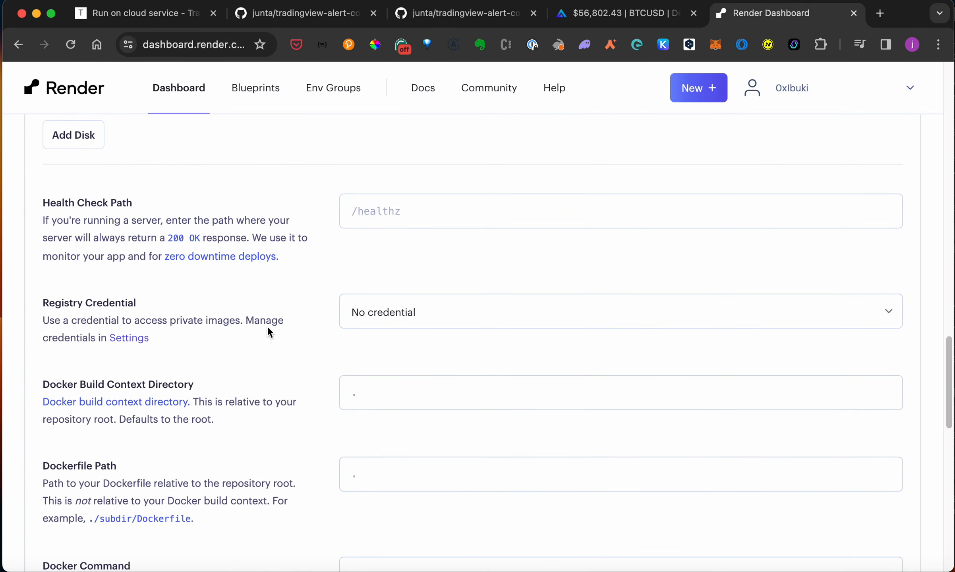
scroll(267, 326, up, 20)
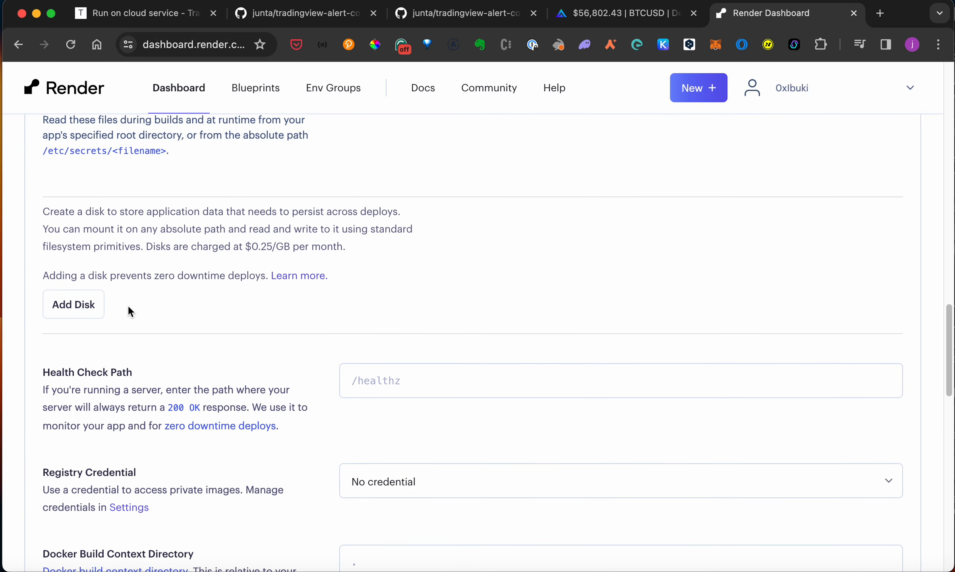
click(74, 305)
click(580, 316)
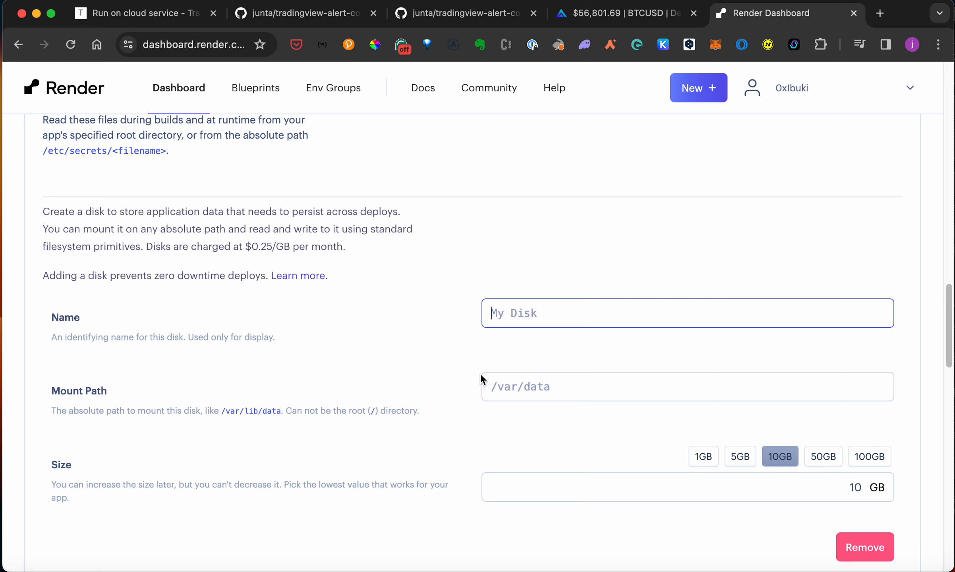
text(My Disk)
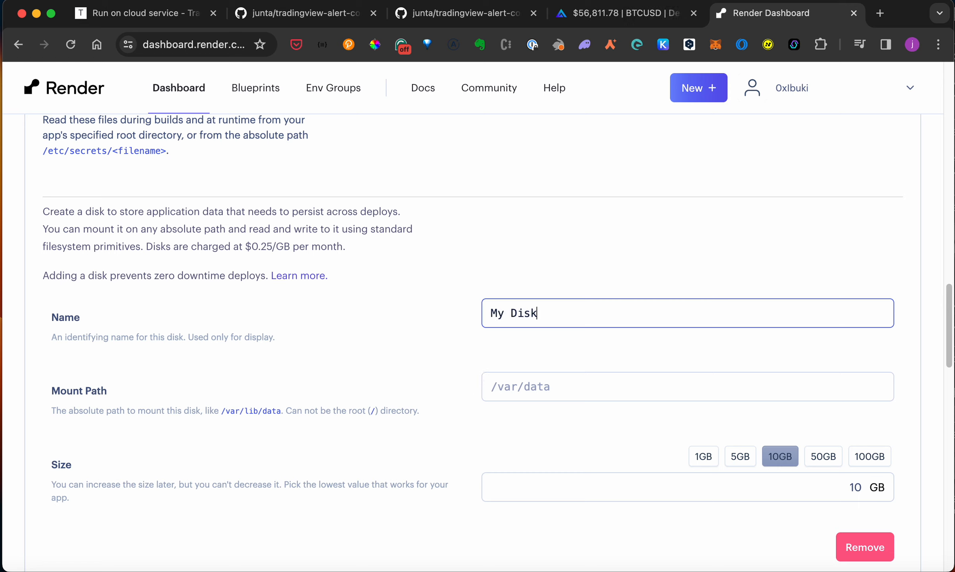
- Copy /app/data from the guide as the disk's mount path and choose 1 GB size
click(155, 17)
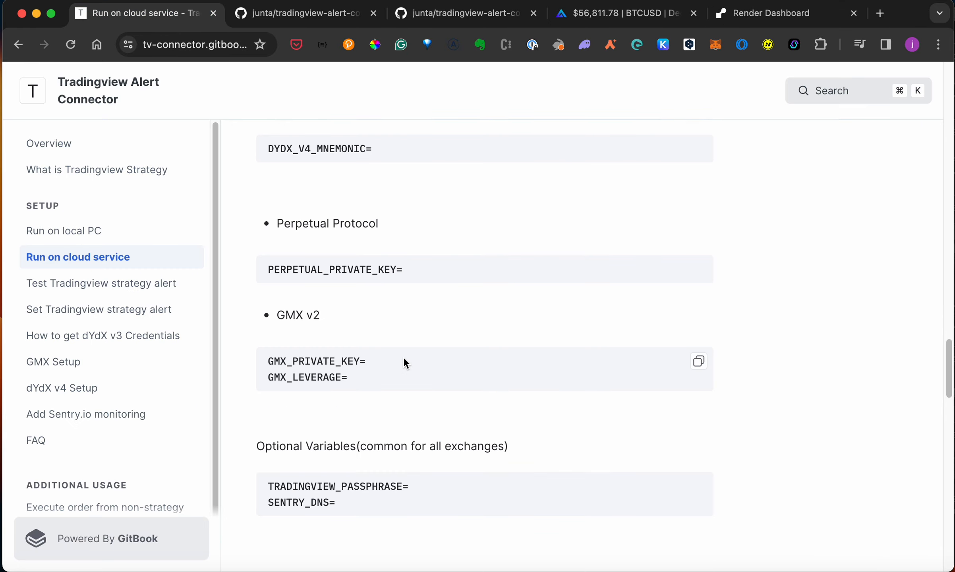
scroll(402, 357, up, 15)
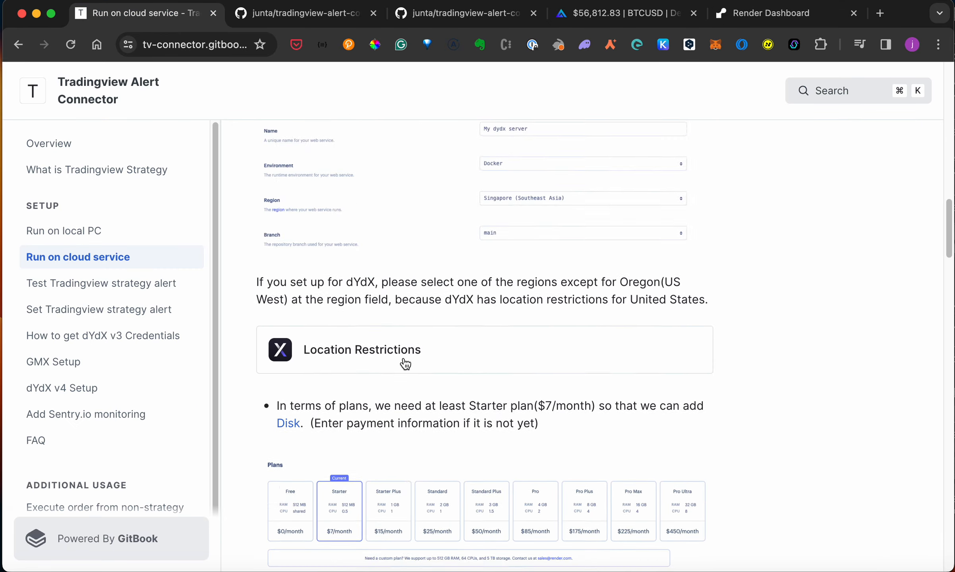
scroll(405, 364, up, 10)
scroll(405, 364, down, 14)
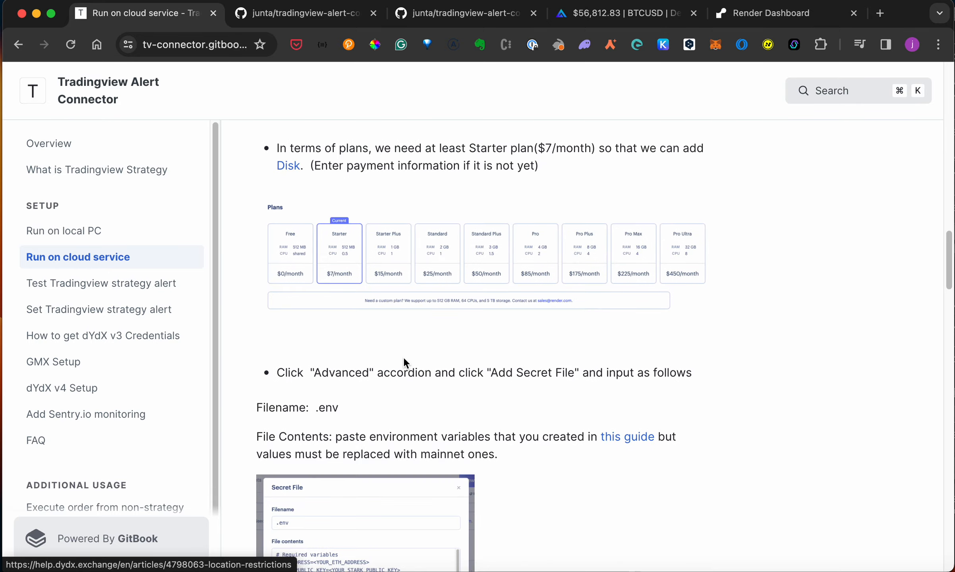
scroll(404, 357, down, 16)
drag(395, 353, 324, 355)
key(super+c)
click(771, 13)
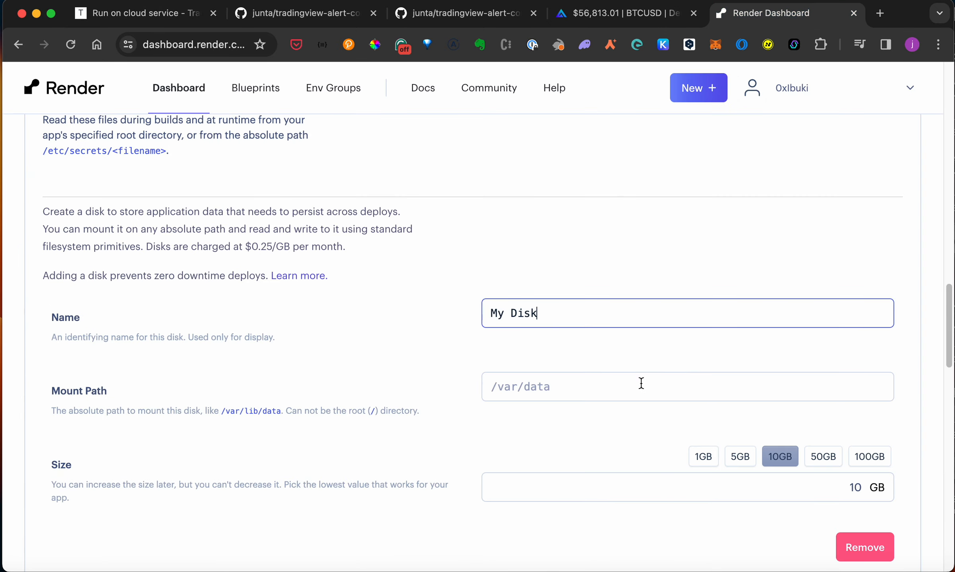
click(635, 385)
key(super+v)
click(395, 334)
click(703, 456)
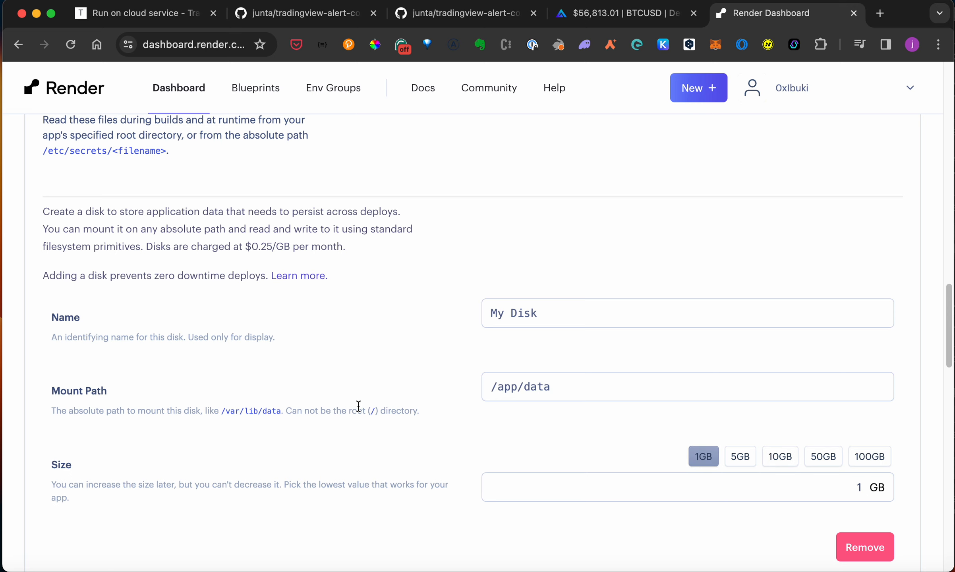
scroll(358, 406, down, 5)
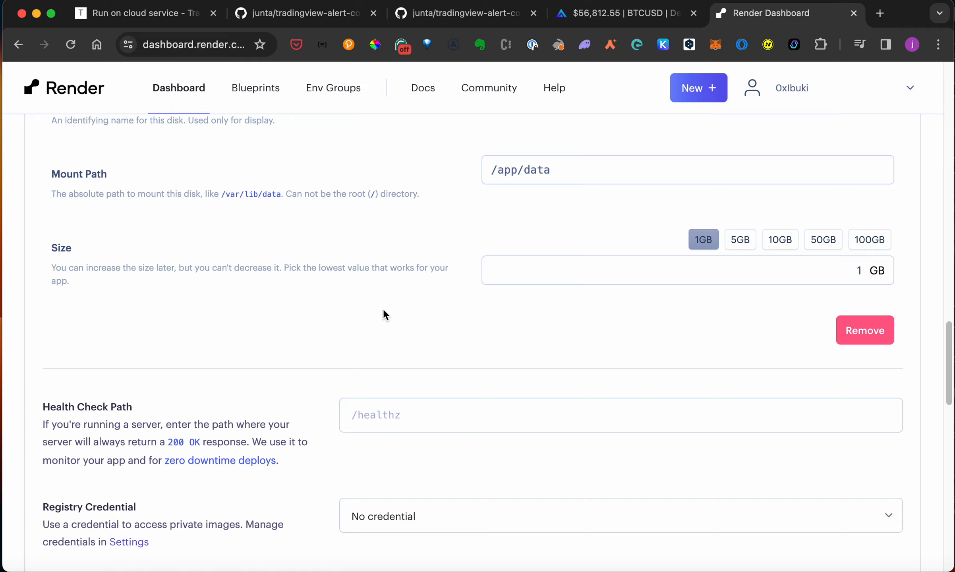
- Set Auto-Deploy to No for the tradingview-alert-connector service
scroll(384, 312, down, 20)
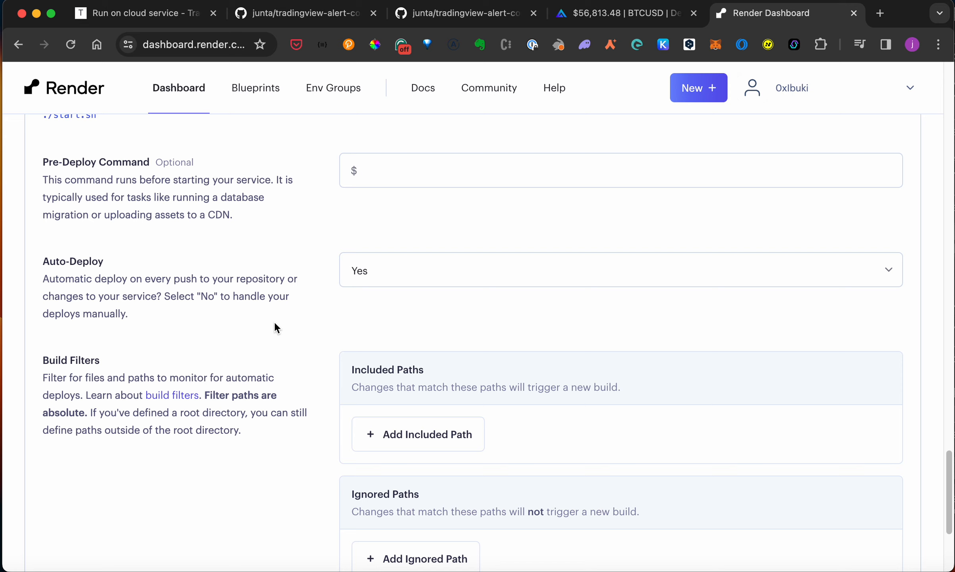
click(420, 276)
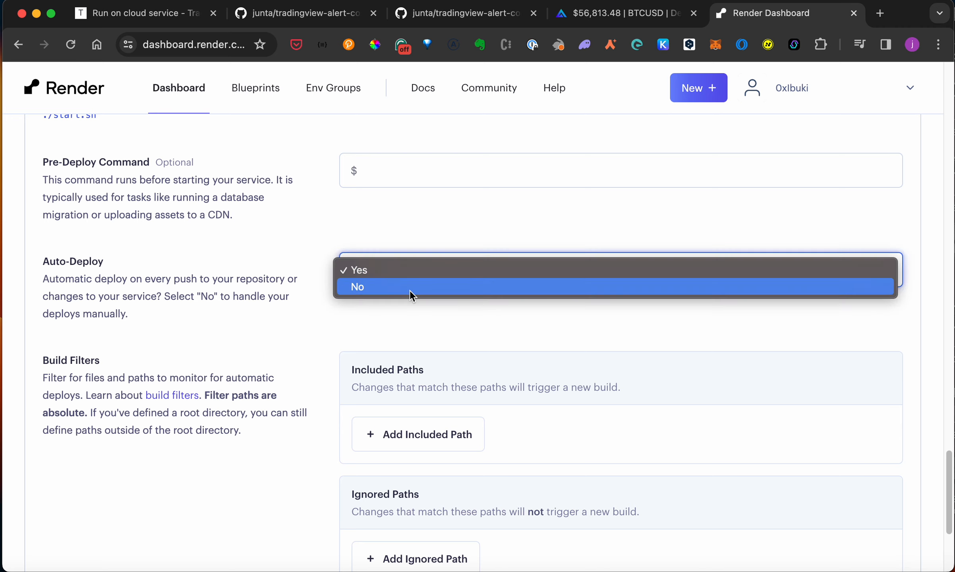
click(409, 287)
scroll(289, 314, down, 5)
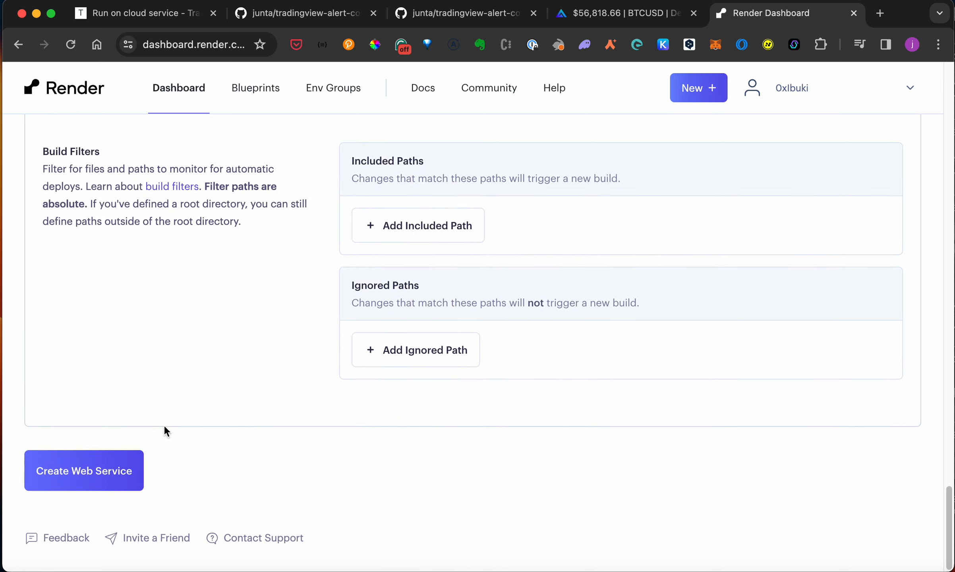
- Create the tradingview-alert-connector web service with the configured settings
click(83, 488)
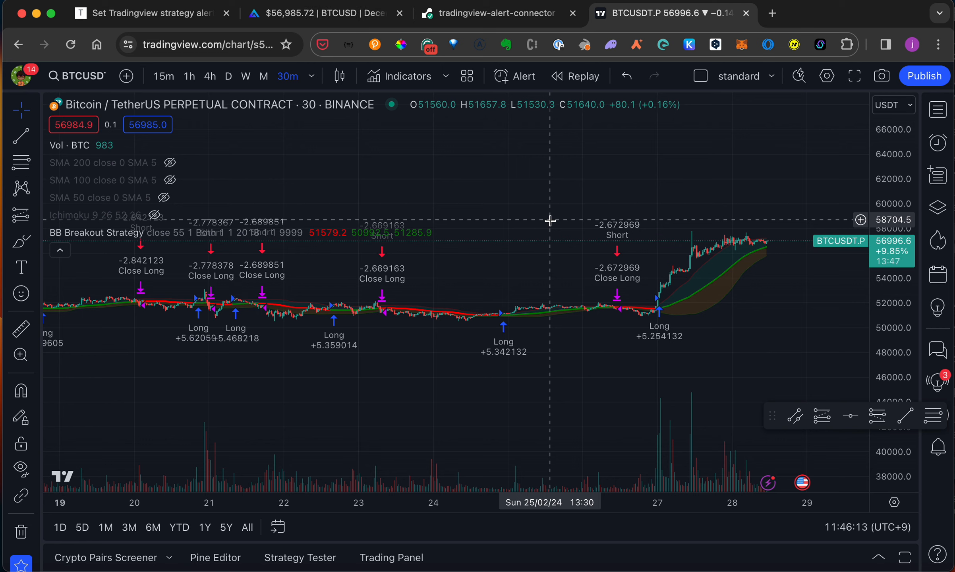
- Review the guide's Alert message JSON format table, then bring up the Alert Message Generator
click(59, 249)
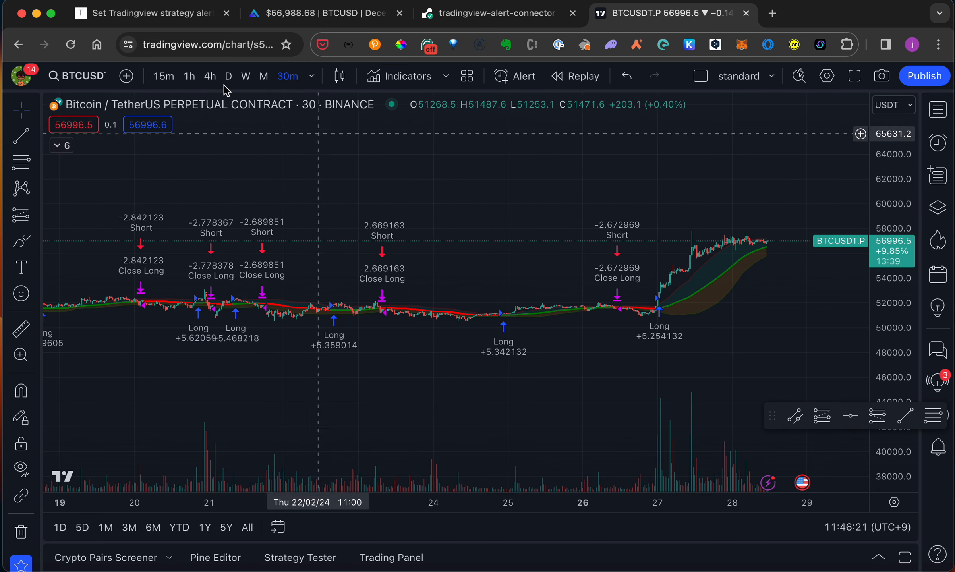
click(132, 16)
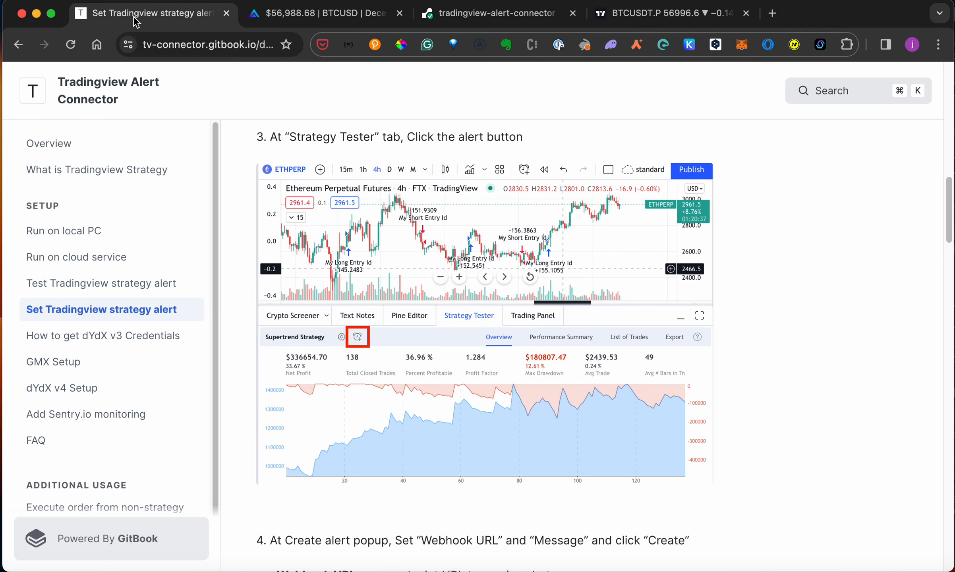
scroll(454, 290, down, 10)
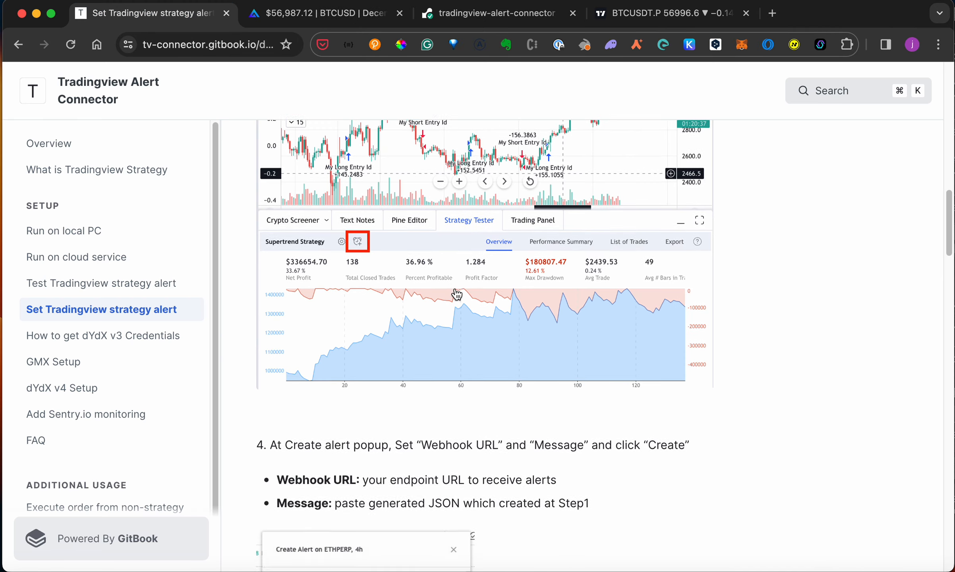
scroll(456, 292, down, 20)
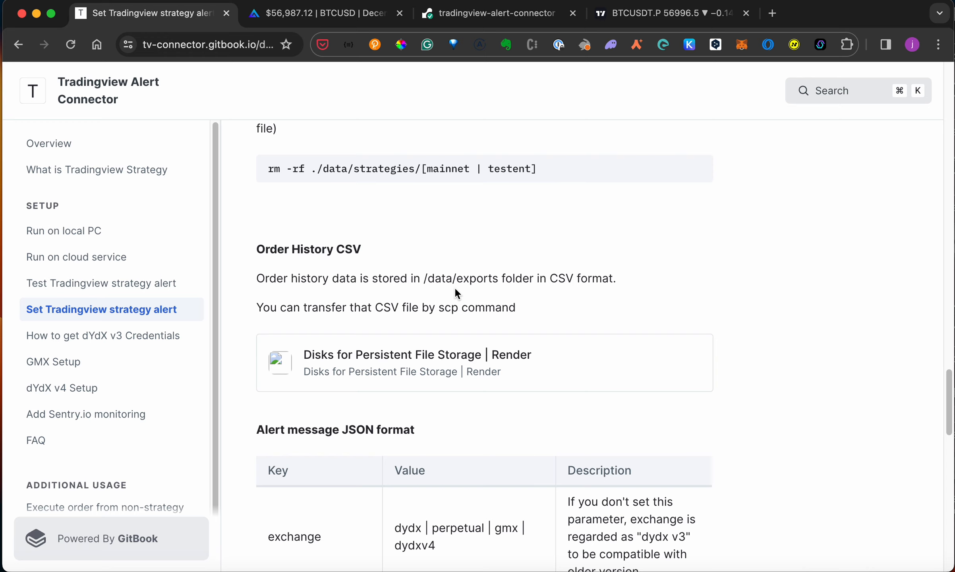
scroll(455, 293, down, 5)
scroll(455, 290, up, 3)
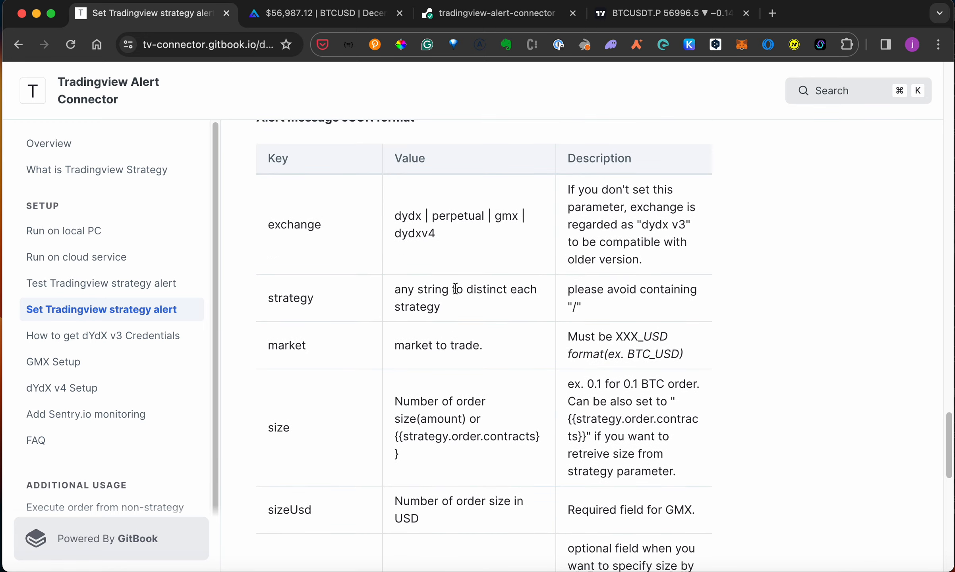
scroll(455, 289, up, 2)
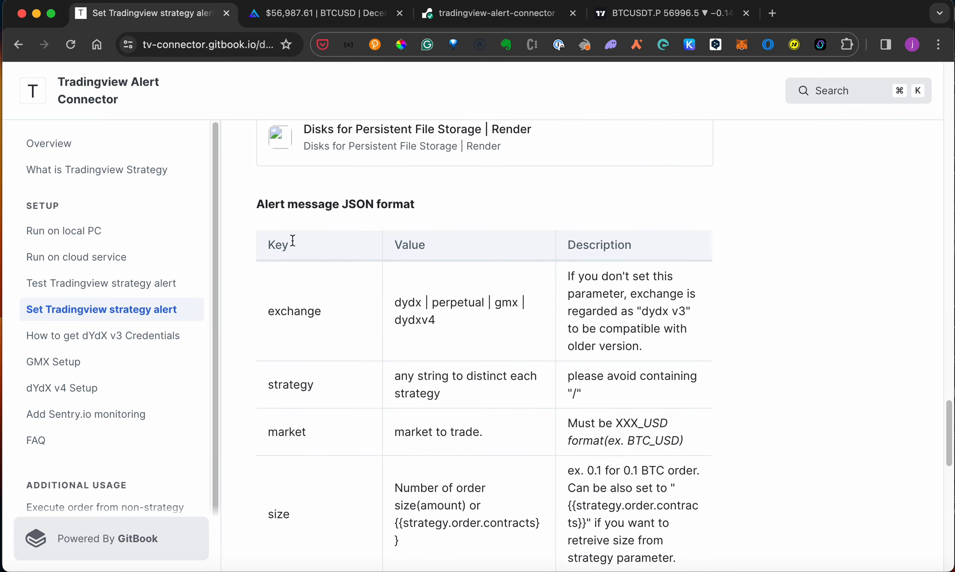
scroll(454, 353, down, 4)
scroll(453, 352, up, 8)
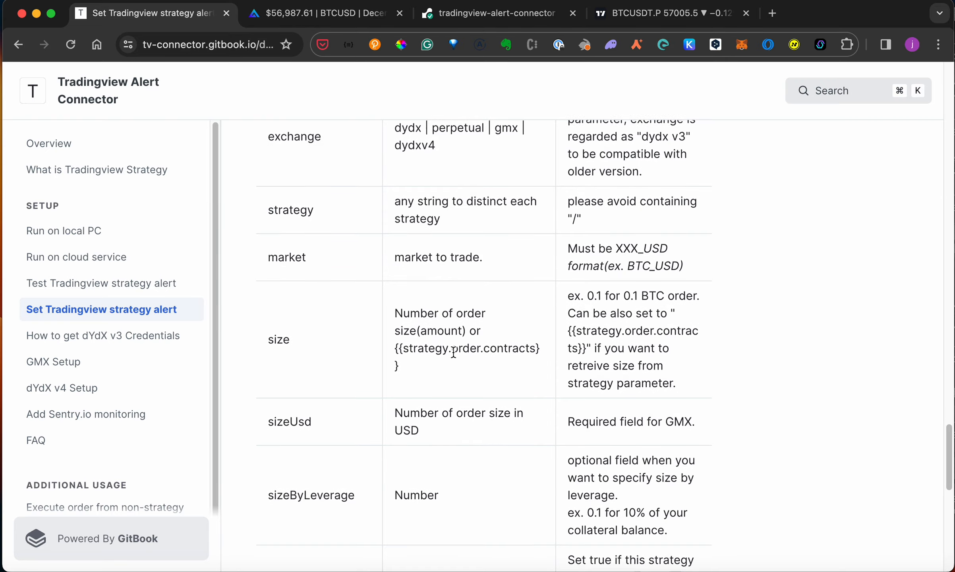
scroll(453, 353, up, 15)
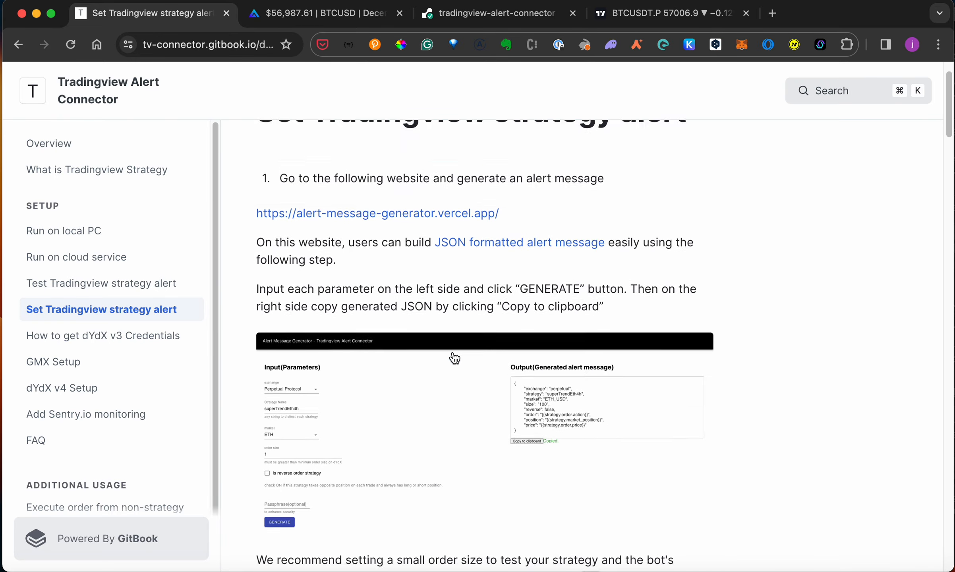
click(413, 272)
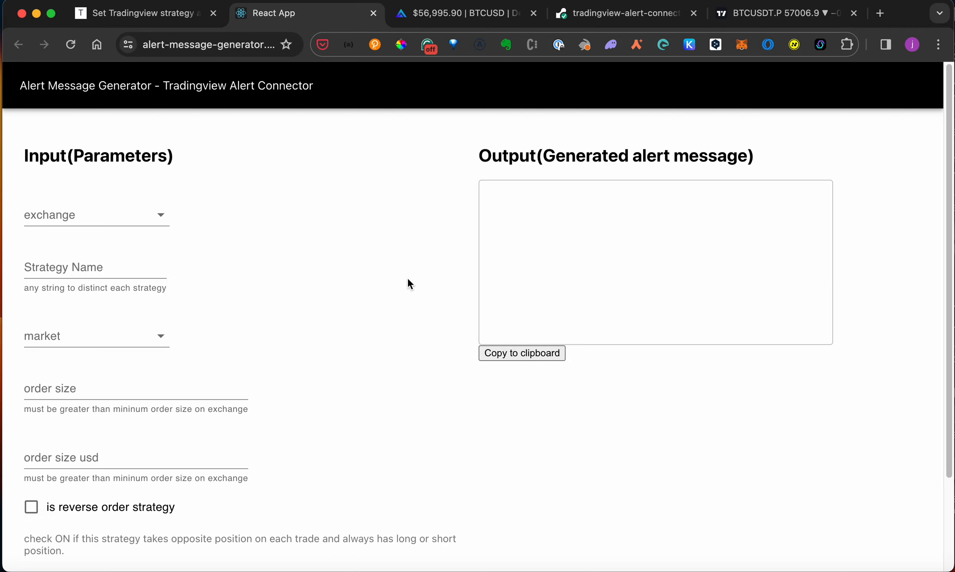
- Choose GMX v2 as the exchange and name the strategy 'btcTest'
scroll(386, 263, down, 1)
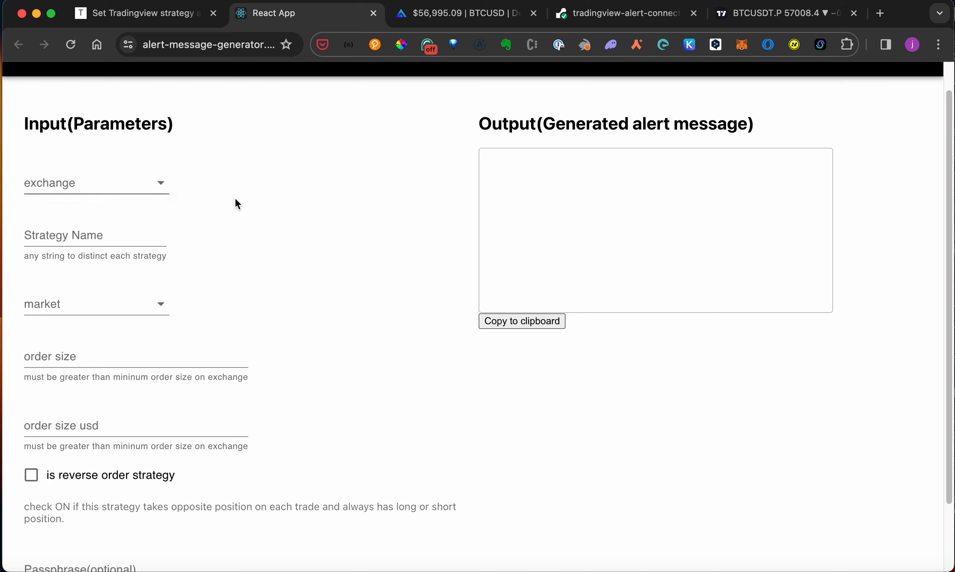
scroll(251, 198, up, 1)
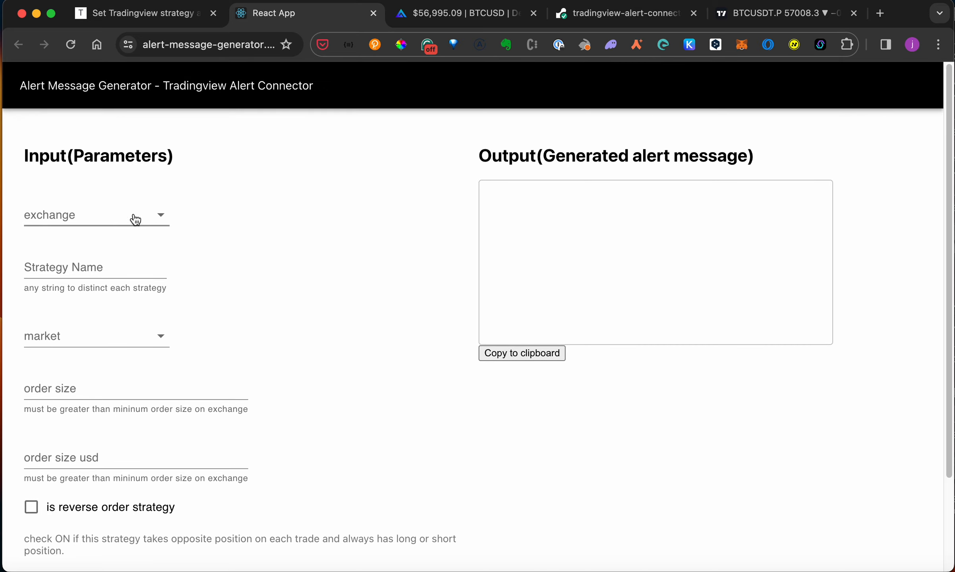
click(113, 216)
click(103, 303)
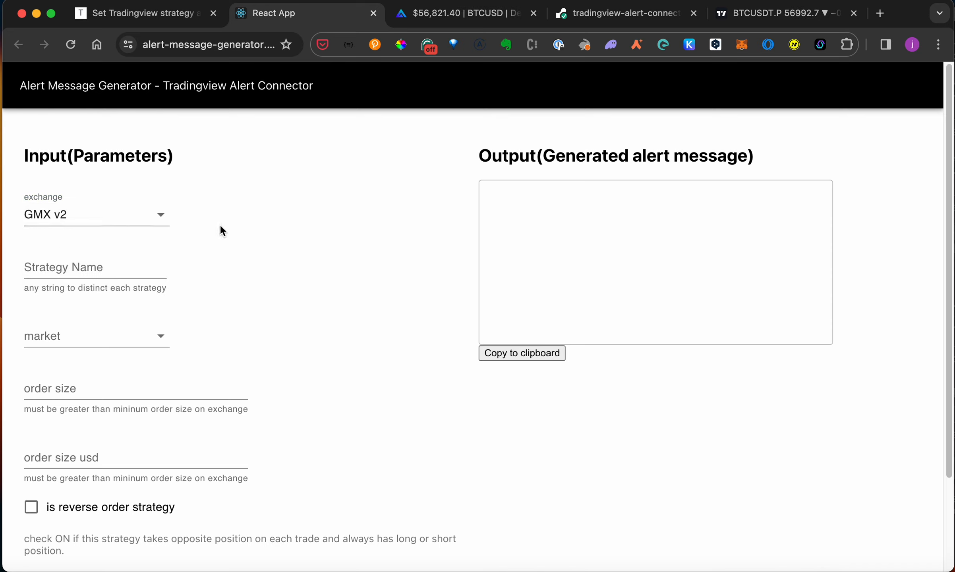
click(150, 268)
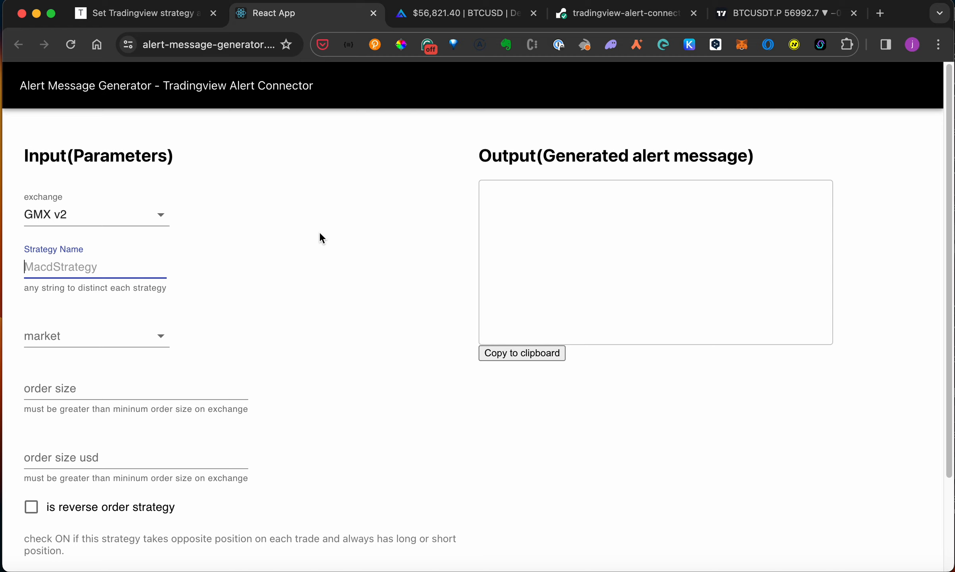
text(a)
key(BackSpace)
text(mtc)
key(BackSpace)
key(BackSpace)
key(BackSpace)
text(btcTest)
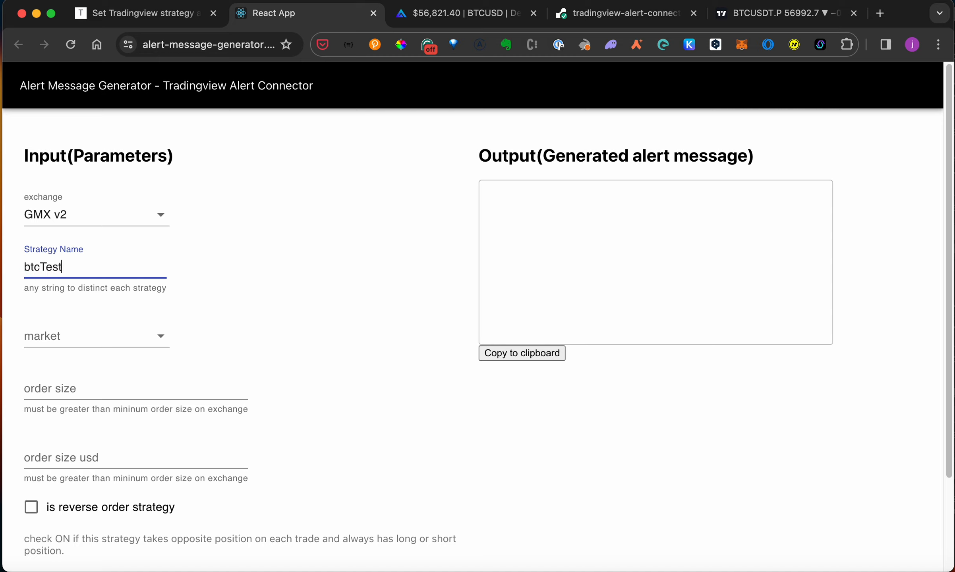
- Select the BTC market, enter 1000 as order size USD, and enable reverse order
click(111, 337)
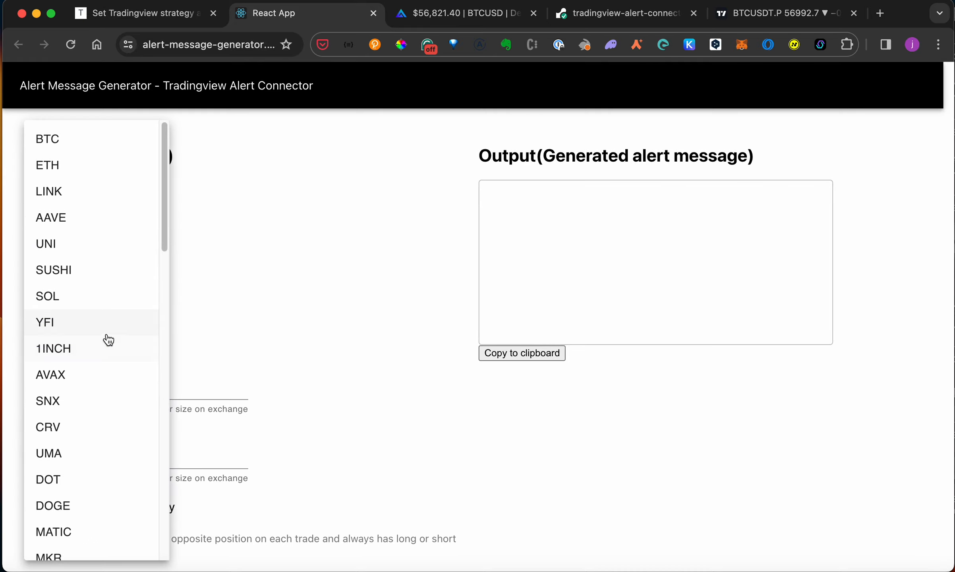
click(95, 138)
scroll(274, 331, down, 5)
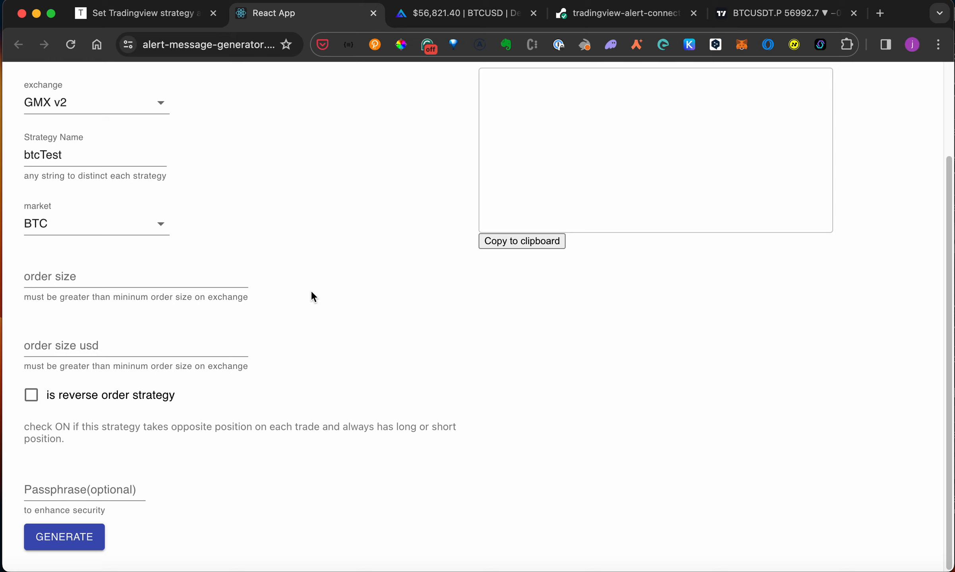
click(198, 338)
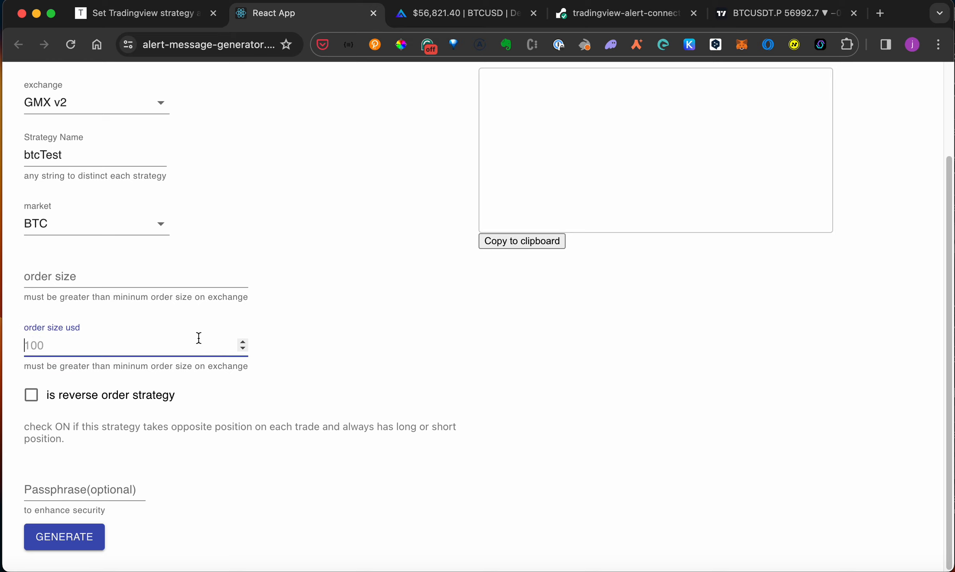
text(1000)
click(414, 365)
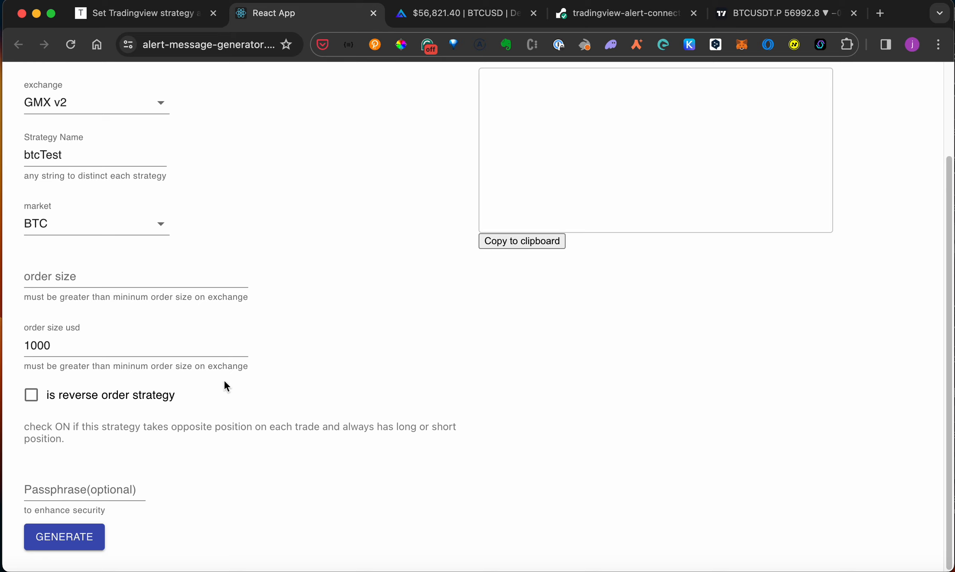
click(31, 395)
- Generate and copy the btcTest JSON alert (reverse true, sizeUsd 1000), ending on the TradingView chart
click(747, 16)
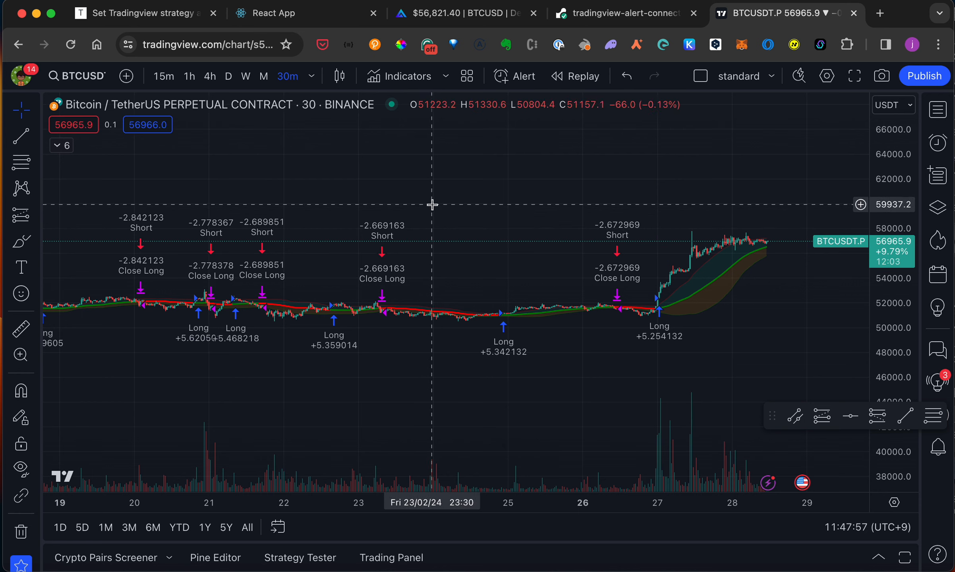
click(187, 13)
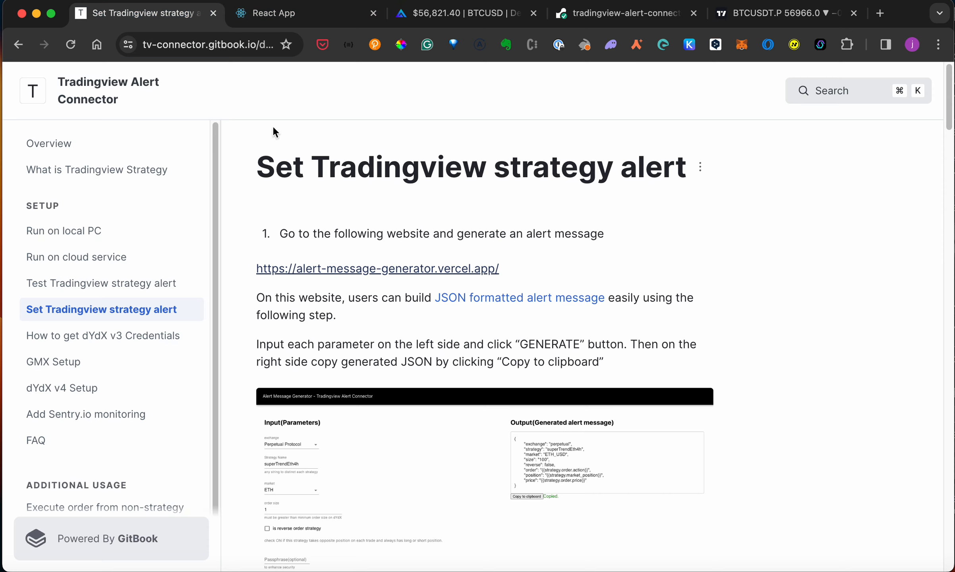
click(304, 13)
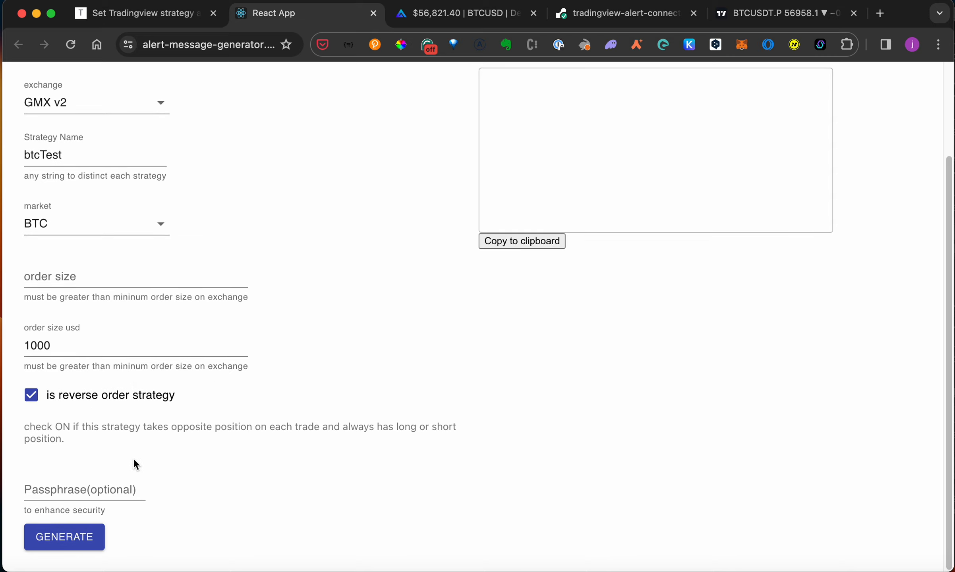
click(33, 536)
scroll(544, 274, up, 3)
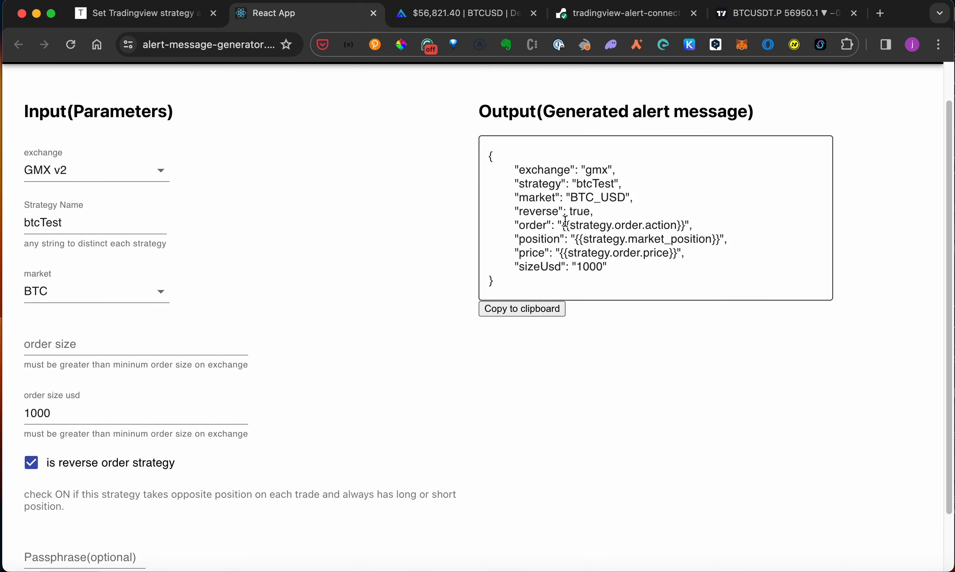
click(528, 309)
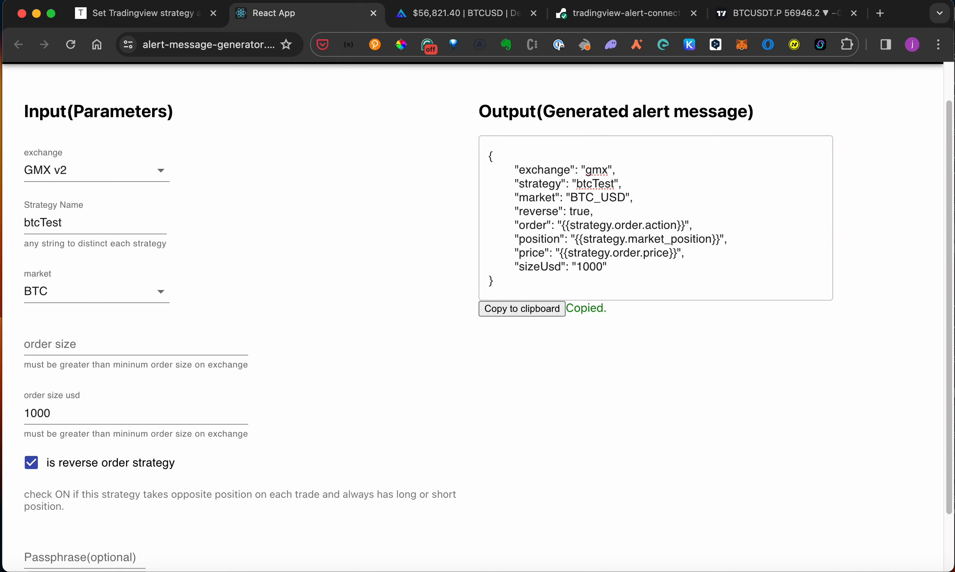
click(791, 14)
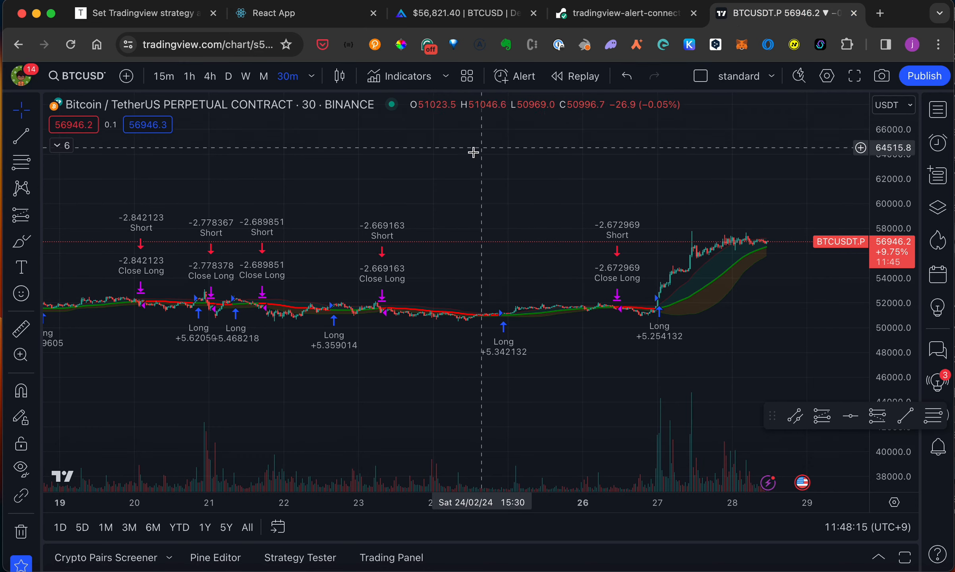
- Start an alert on the BB Breakout Strategy, replacing its default message with the generated GMX JSON
click(61, 145)
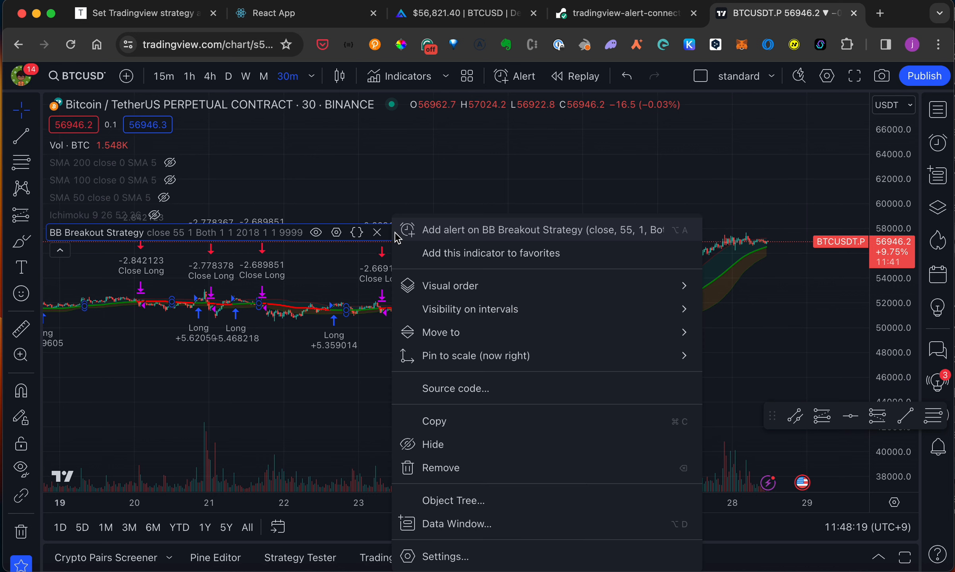
click(397, 232)
click(524, 234)
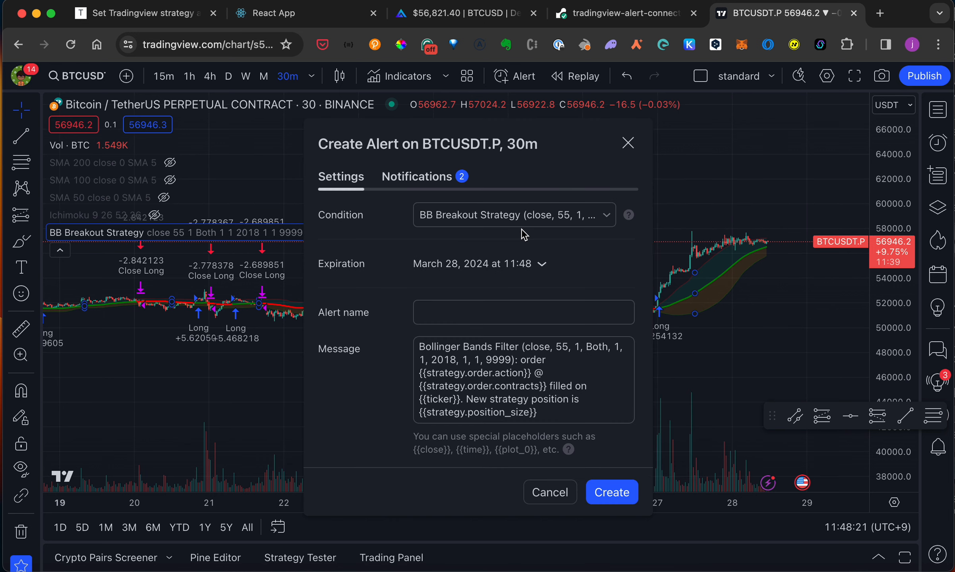
click(504, 399)
key(super+a)
key(BackSpace)
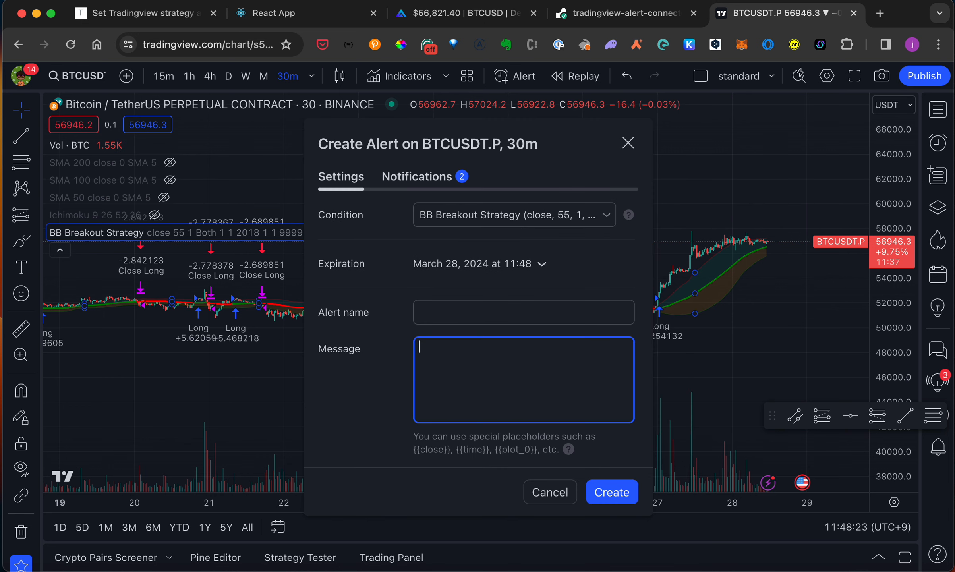
key(super+v)
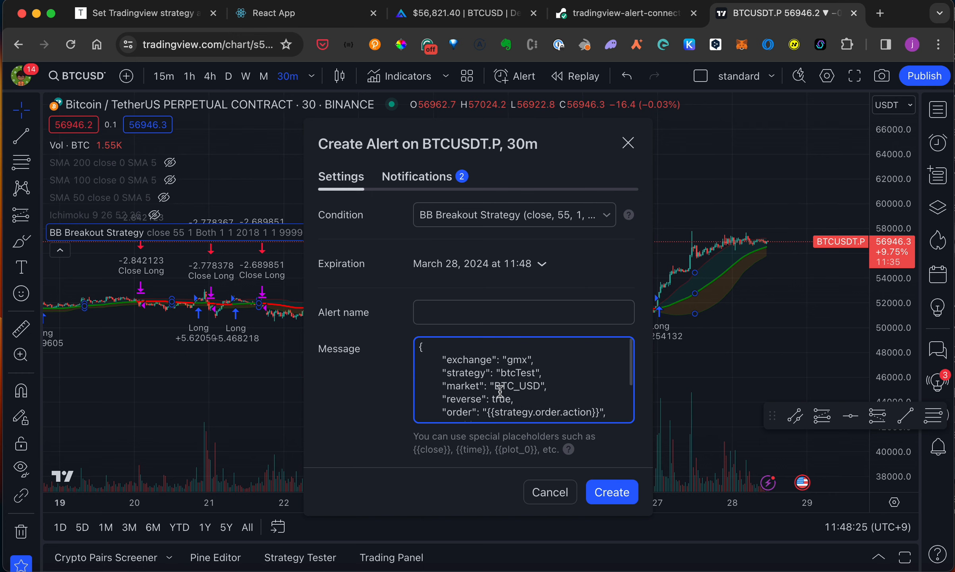
scroll(449, 374, down, 3)
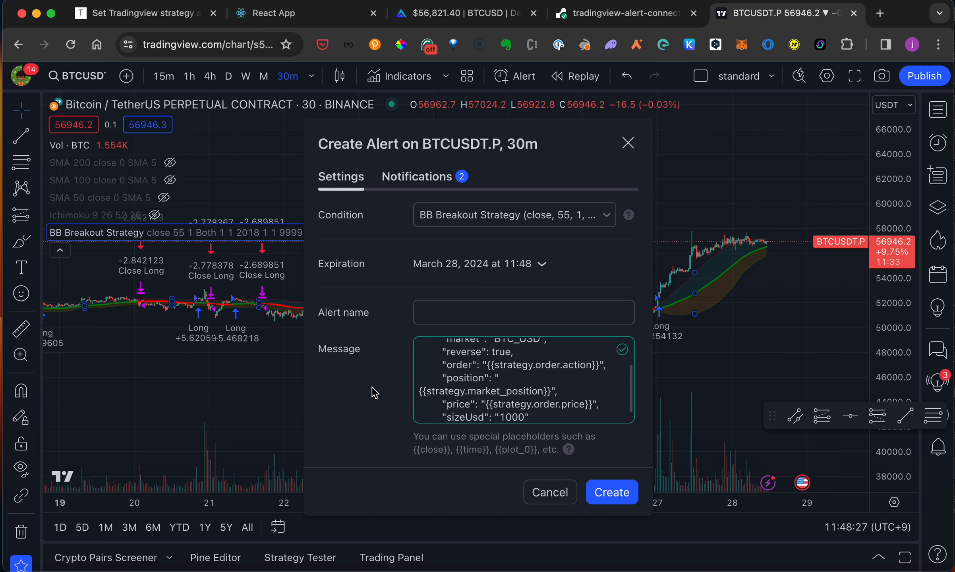
click(418, 176)
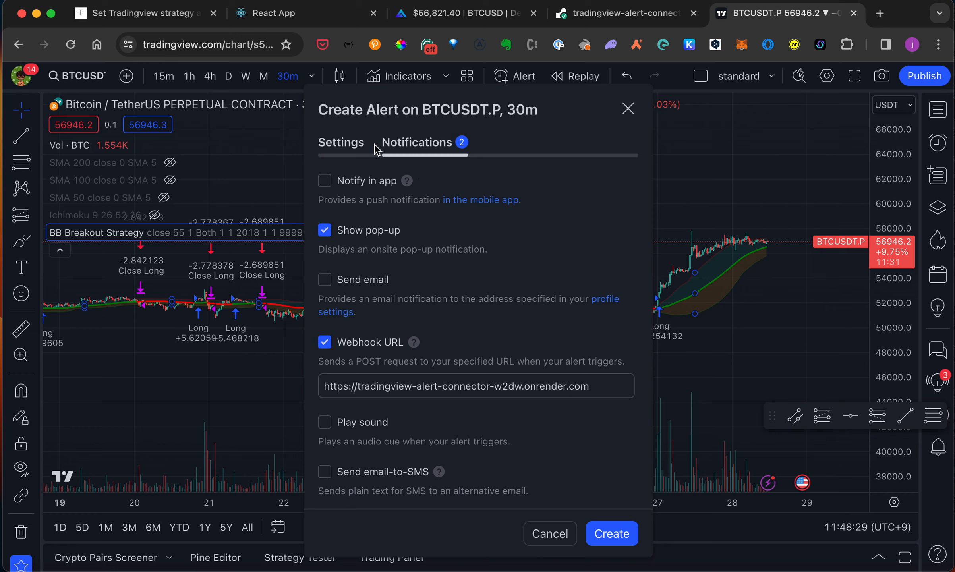
click(433, 385)
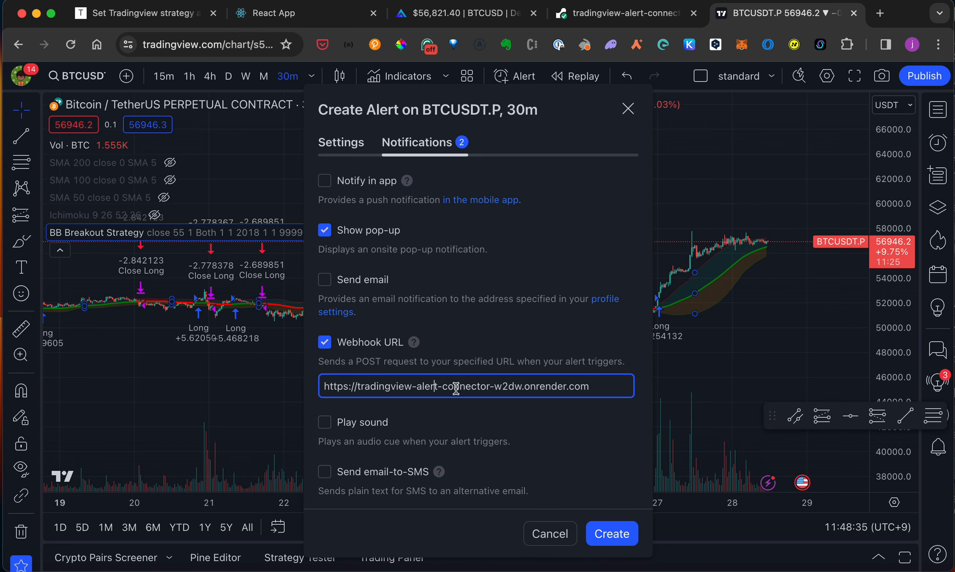
click(615, 15)
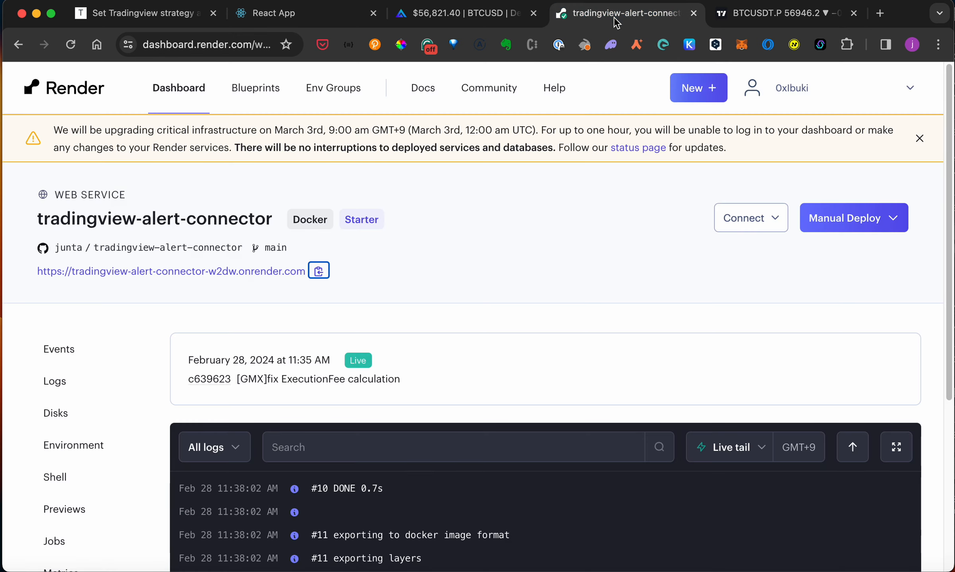
click(318, 271)
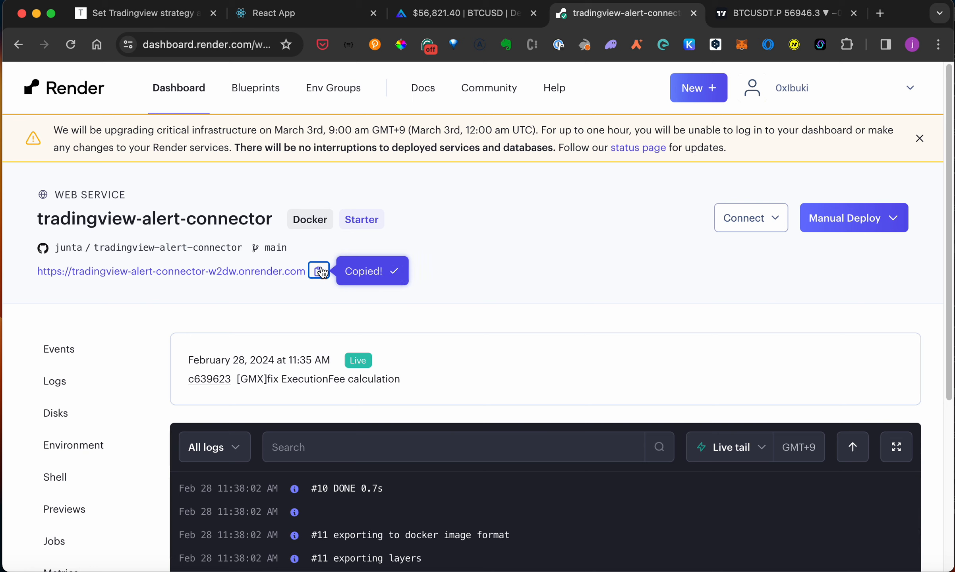
click(765, 3)
triple_click(508, 382)
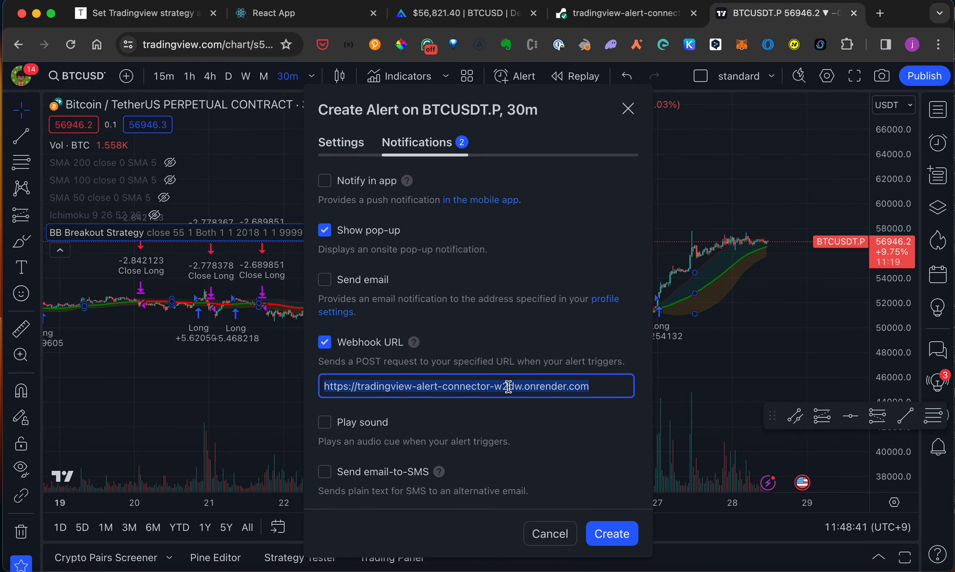
key(super+v)
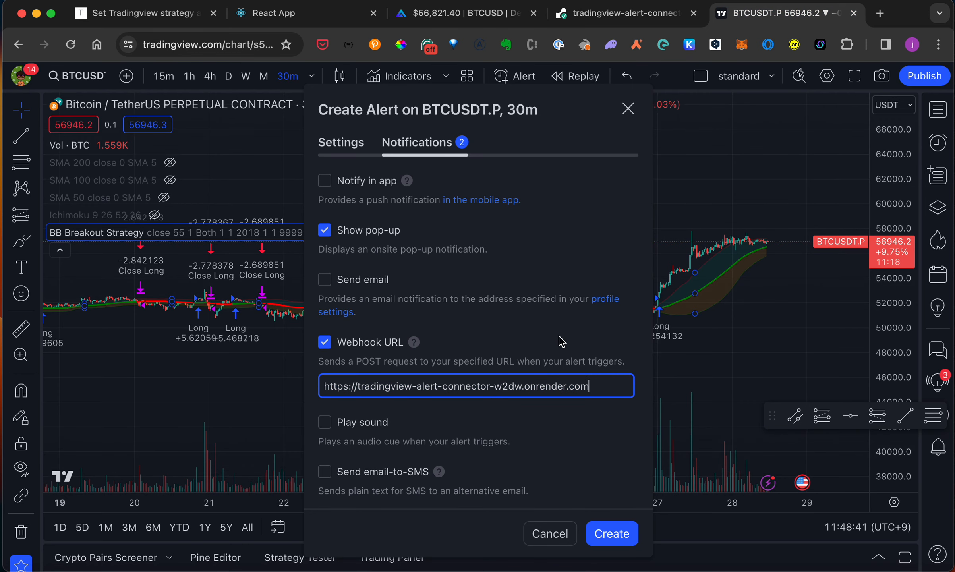
click(616, 546)
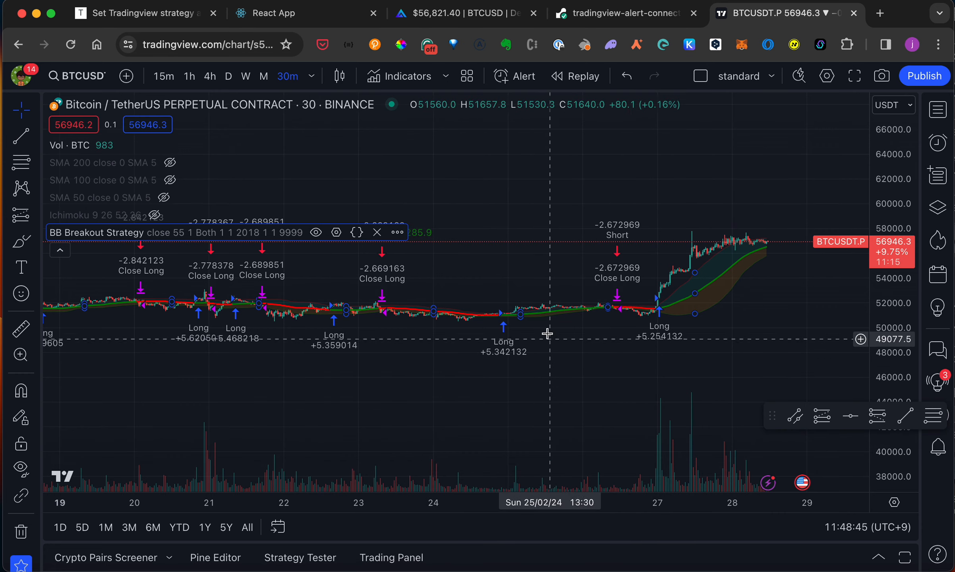
click(60, 250)
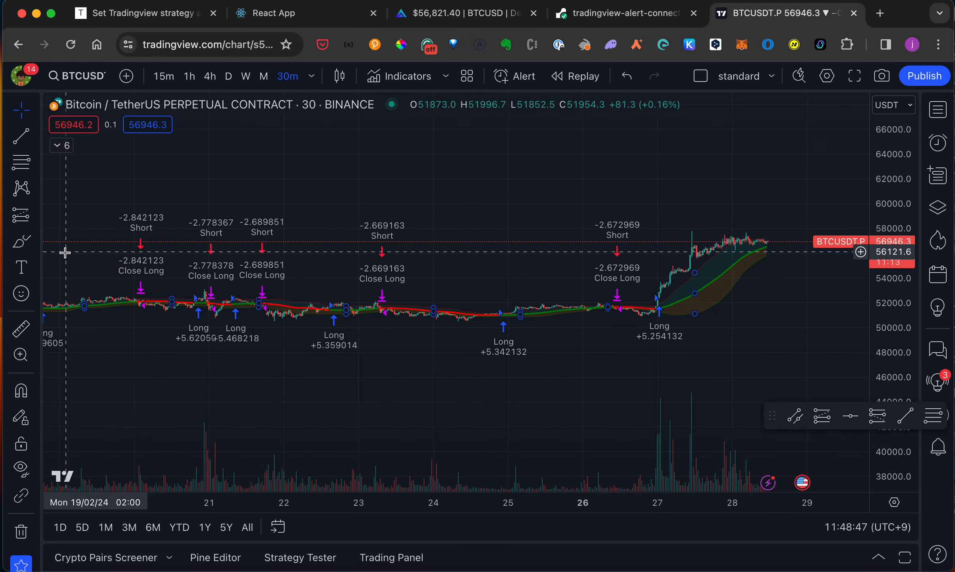